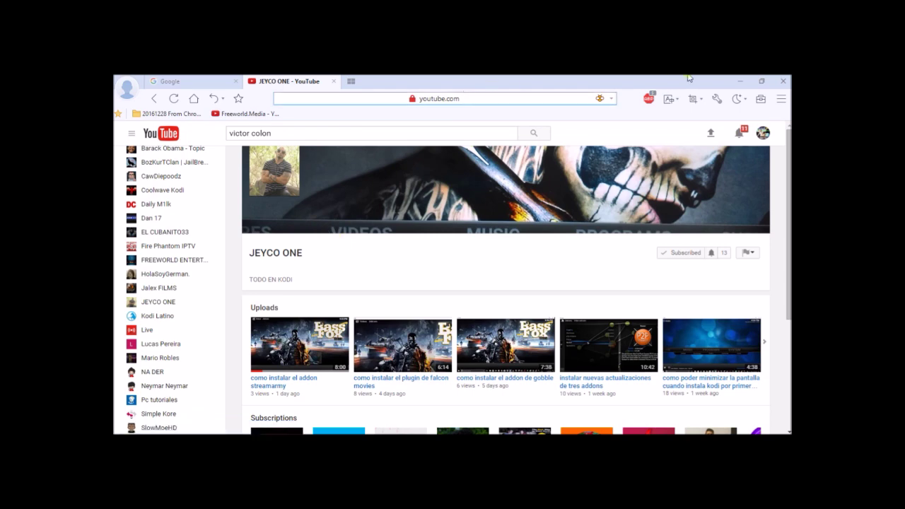
Step: Minimize the browser, close Windows Media Player and show the drives under This PC
click(744, 82)
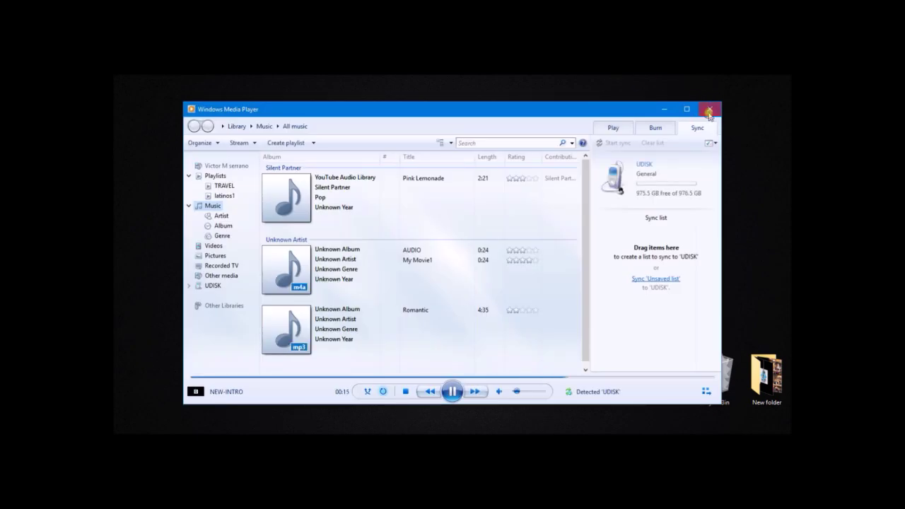
click(707, 108)
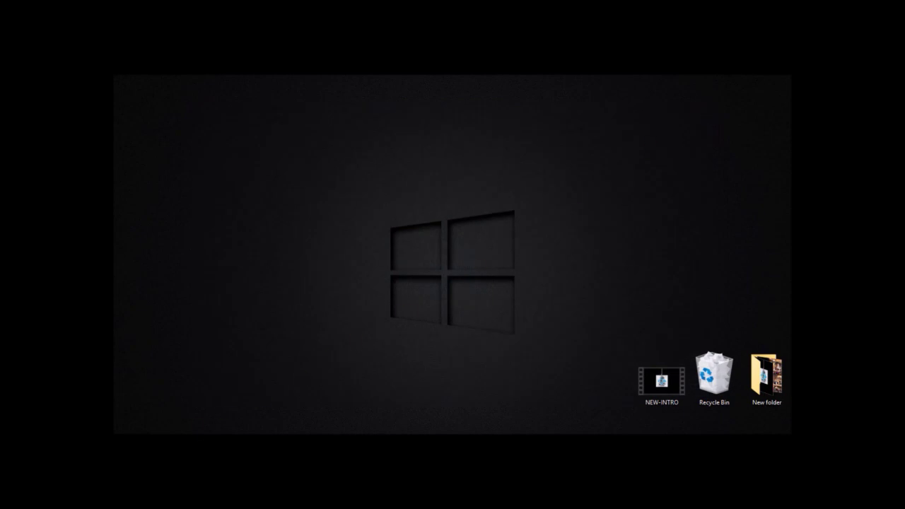
key(super)
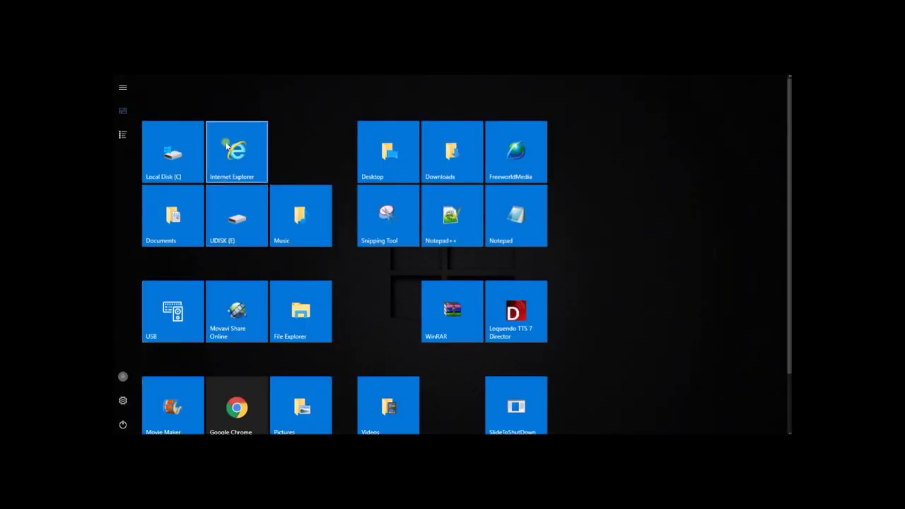
click(174, 157)
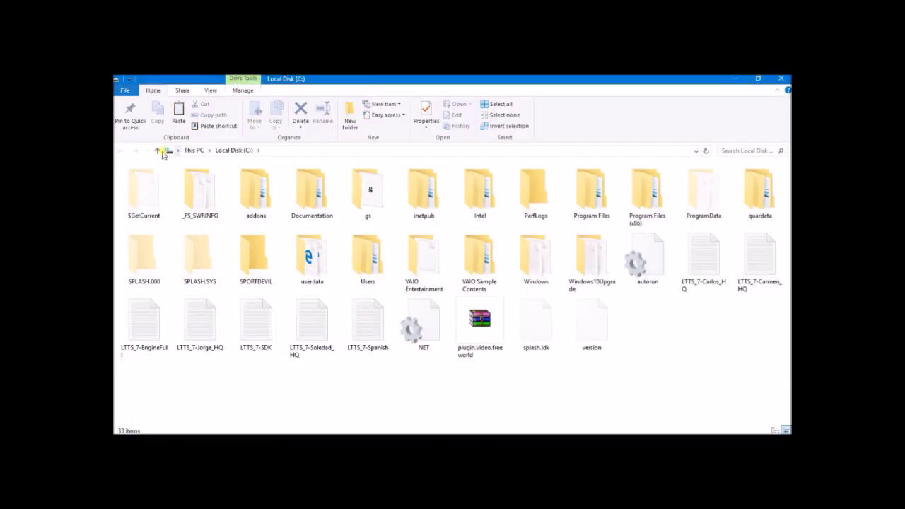
click(158, 151)
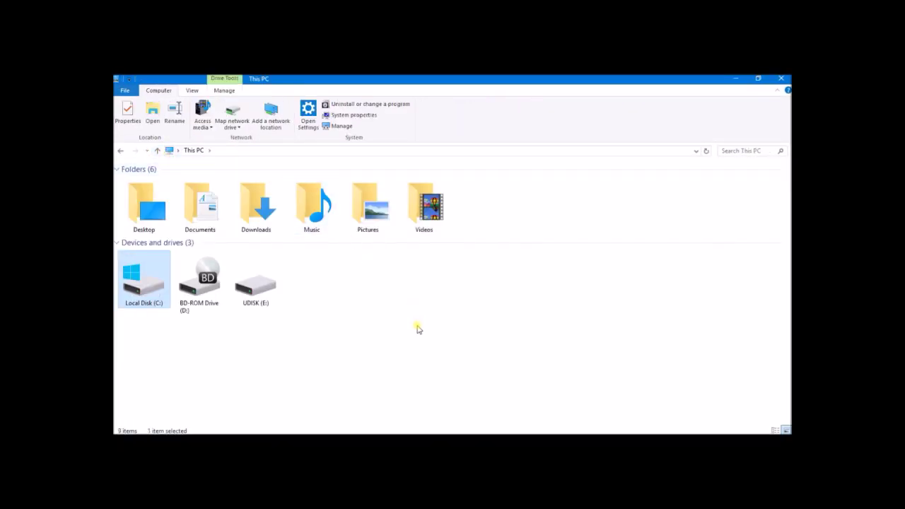
Step: Create a desktop shortcut to the UDISK (E:) drive and close the file window
mouse_move(266, 302)
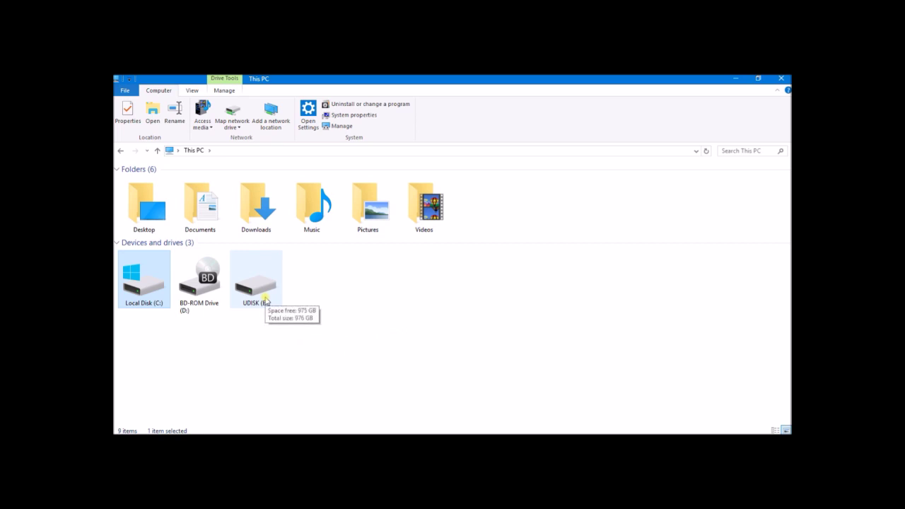
right_click(266, 302)
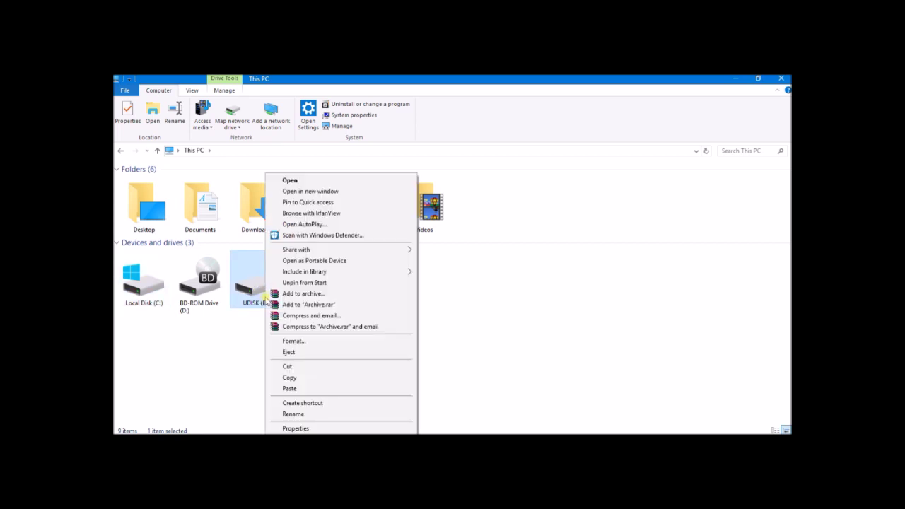
click(308, 403)
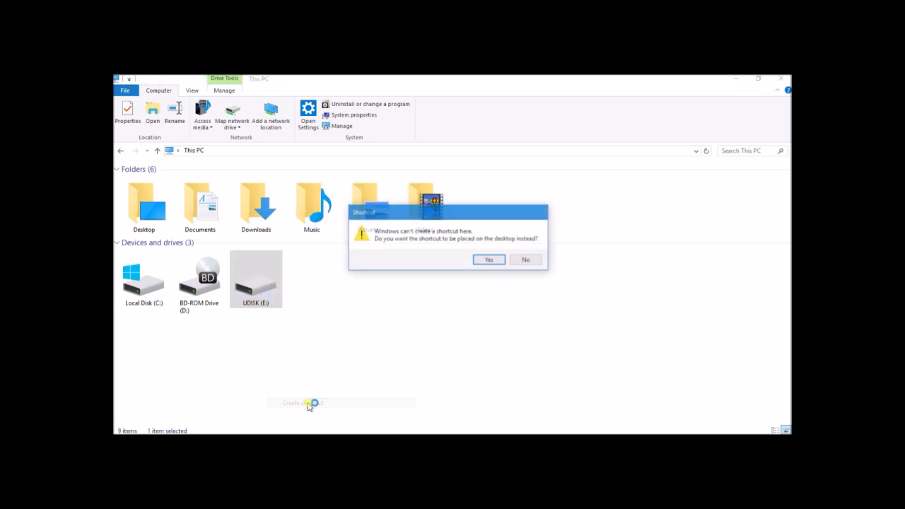
click(500, 261)
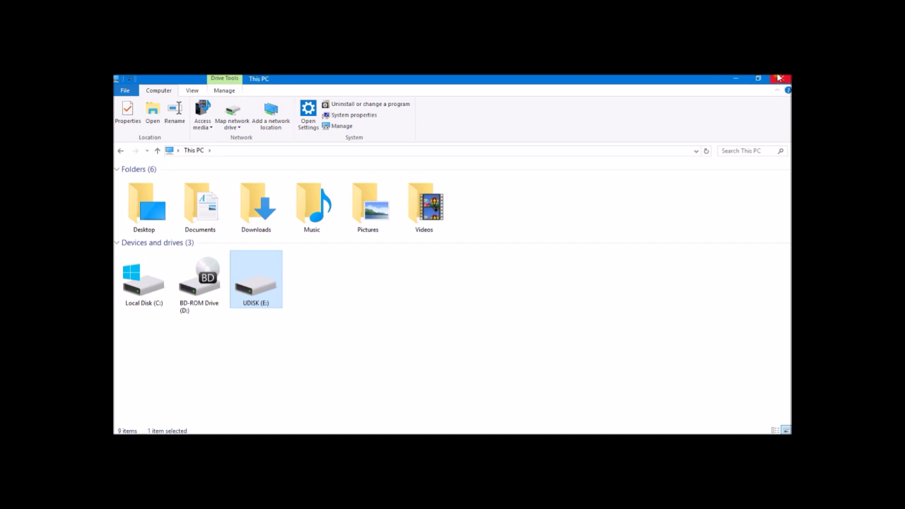
click(779, 78)
Step: Rename the new drive shortcut to "UDISK (E)" and place it near the middle of the desktop
drag(141, 119, 429, 145)
right_click(391, 137)
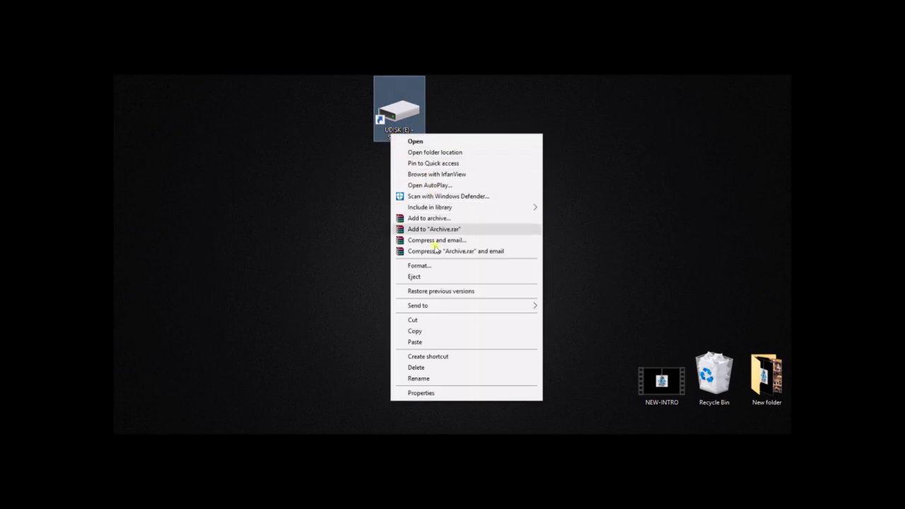
click(418, 377)
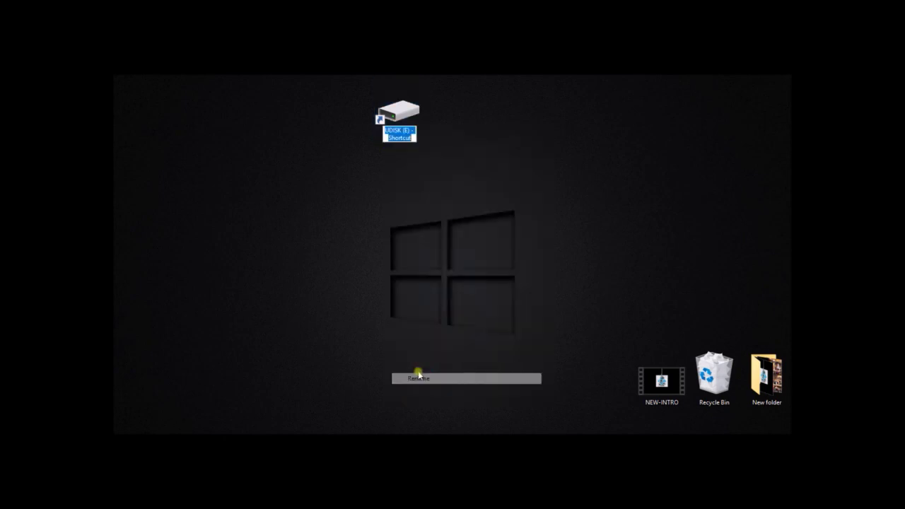
click(417, 142)
click(402, 138)
right_click(401, 138)
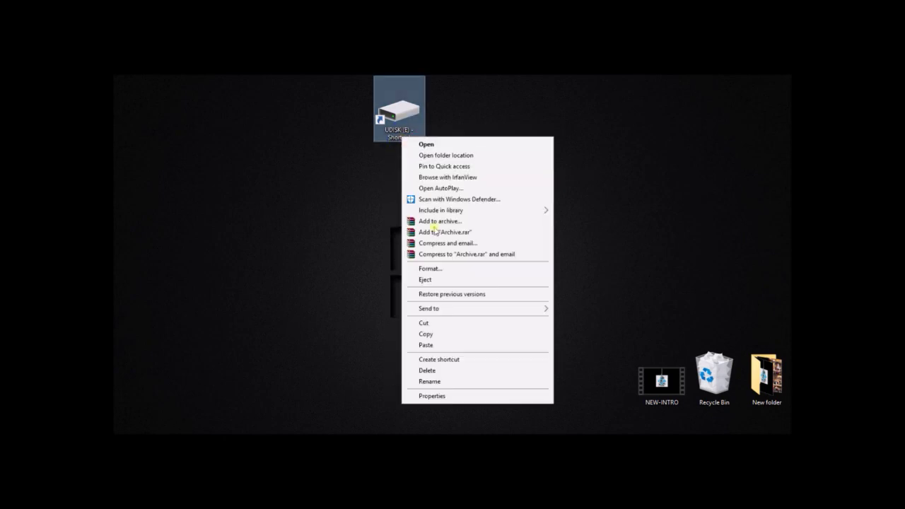
click(416, 380)
click(411, 141)
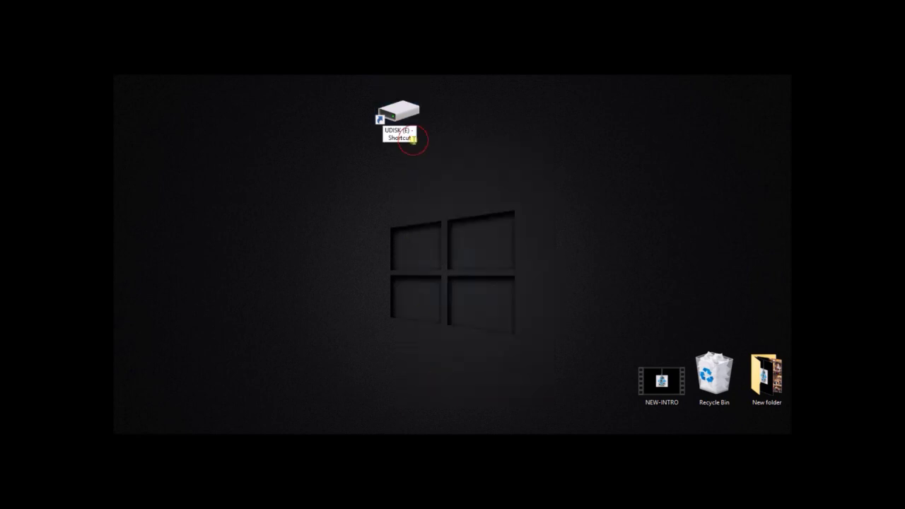
key(BackSpace)
key(BackSpace)
key(BackSpace)
key(BackSpace)
key(BackSpace)
key(BackSpace)
key(BackSpace)
key(BackSpace)
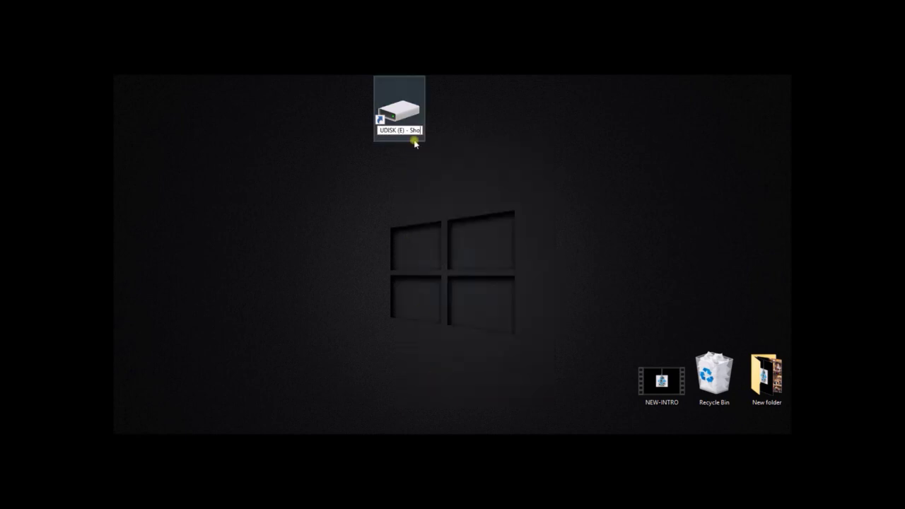
key(BackSpace)
key(BackSpace)
key(BackSpace)
key(Return)
drag(400, 115, 453, 205)
click(525, 167)
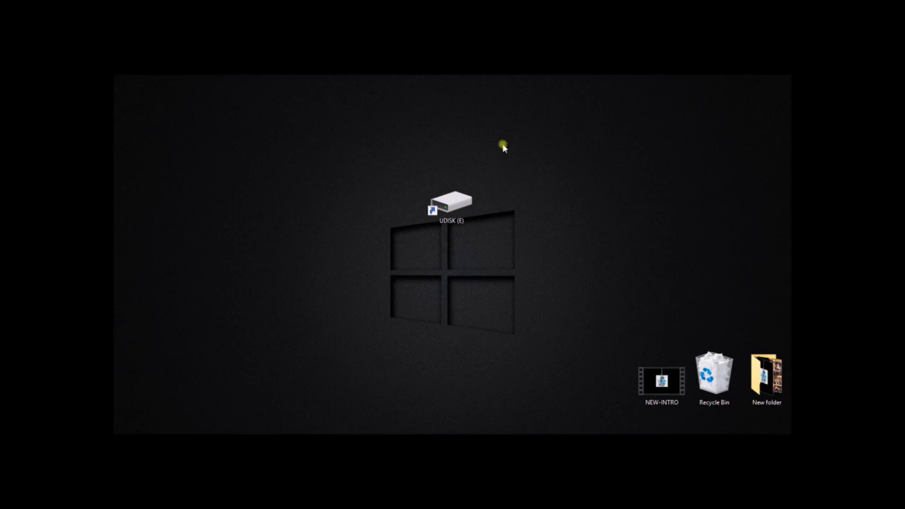
Step: Quick-format the UDISK (E:) drive as exFAT with 128 kilobyte allocation units and close the format dialog
click(466, 208)
right_click(466, 208)
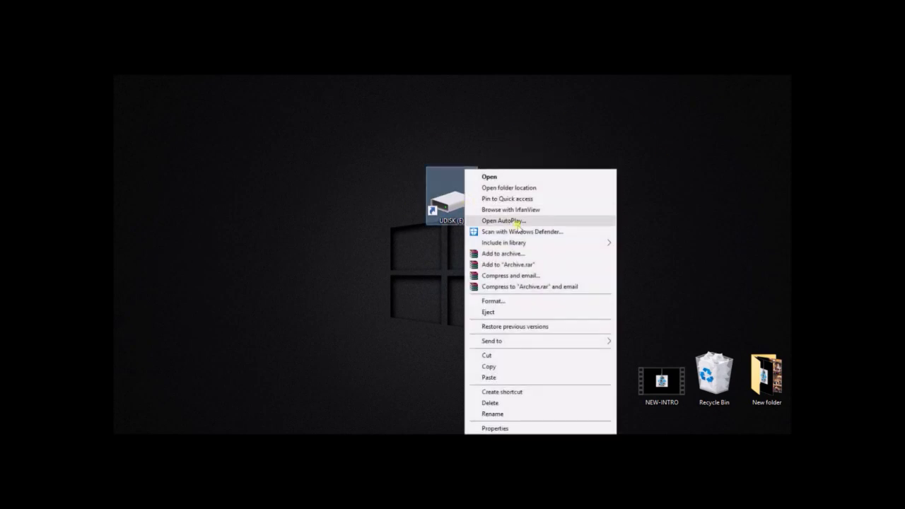
click(498, 300)
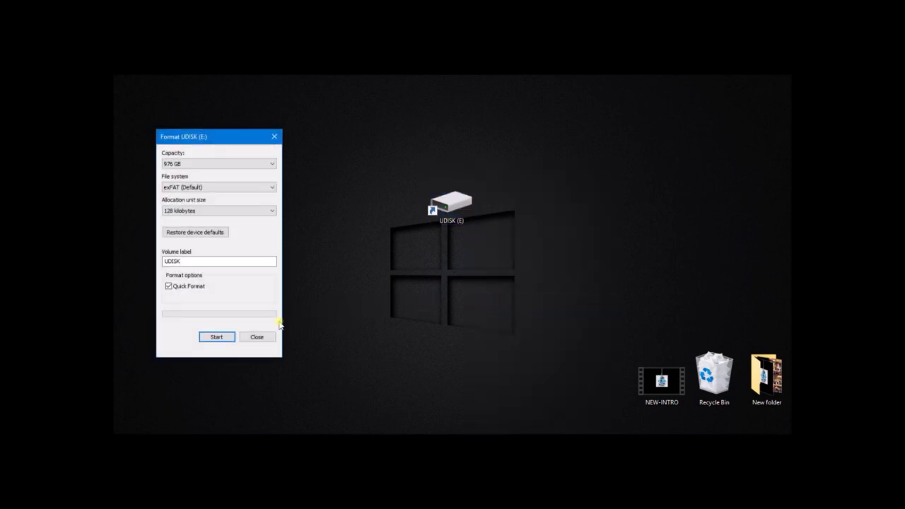
click(228, 340)
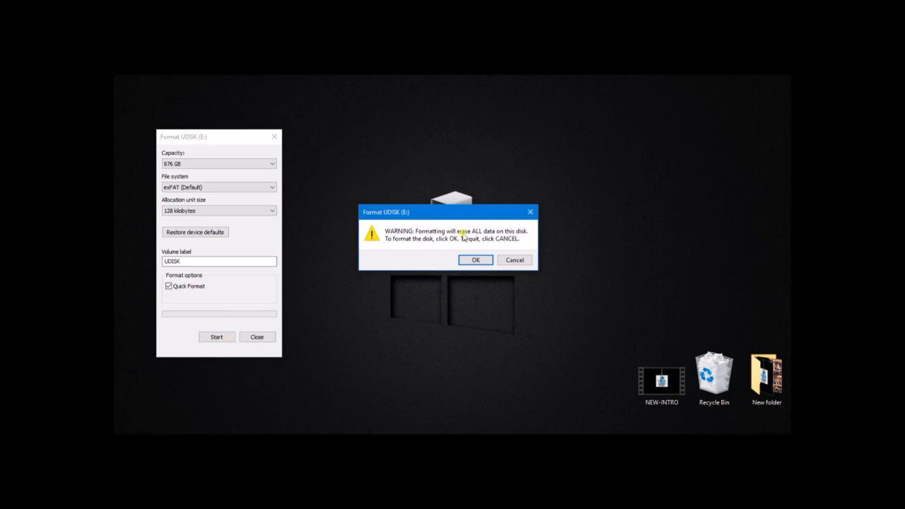
click(473, 261)
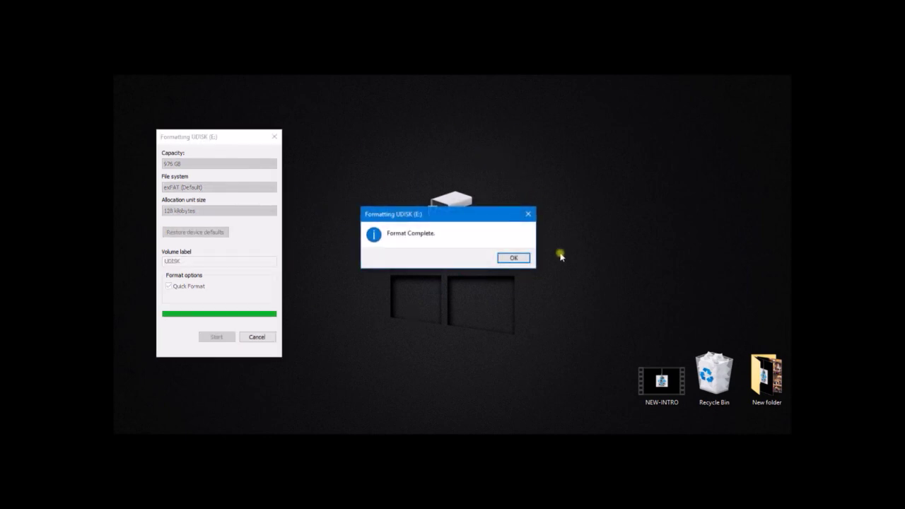
click(514, 258)
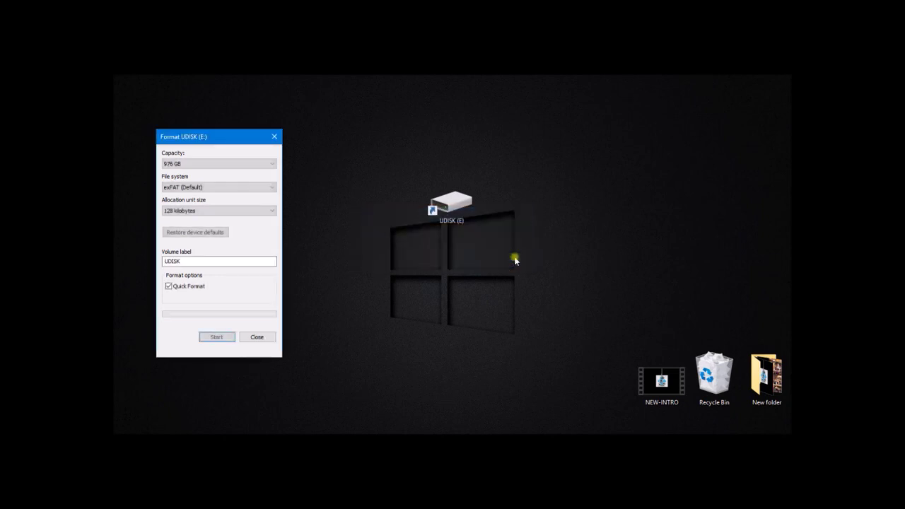
click(276, 137)
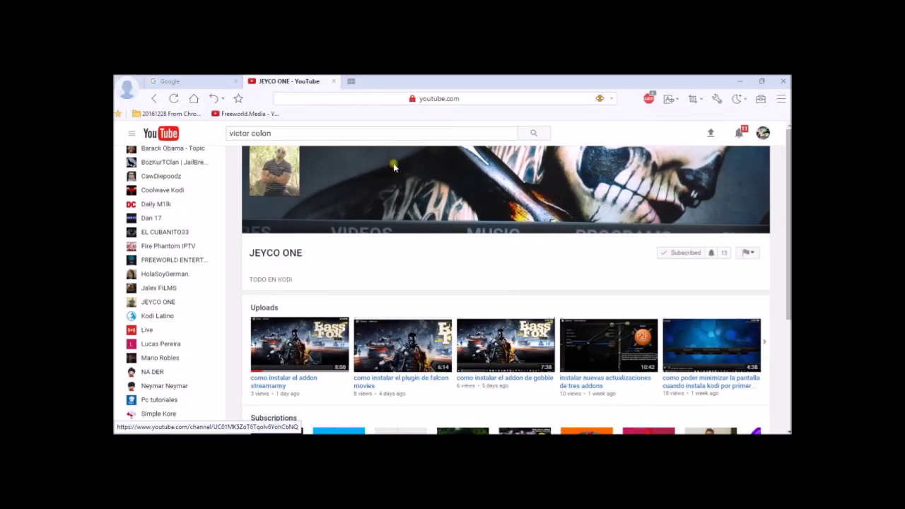
Step: Open the Google home page in the browser and search for "kodi"
click(192, 99)
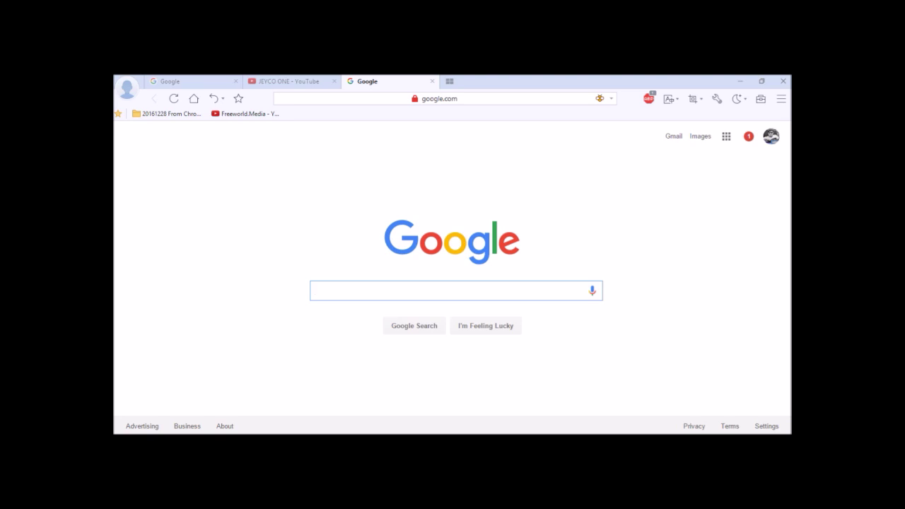
key(super)
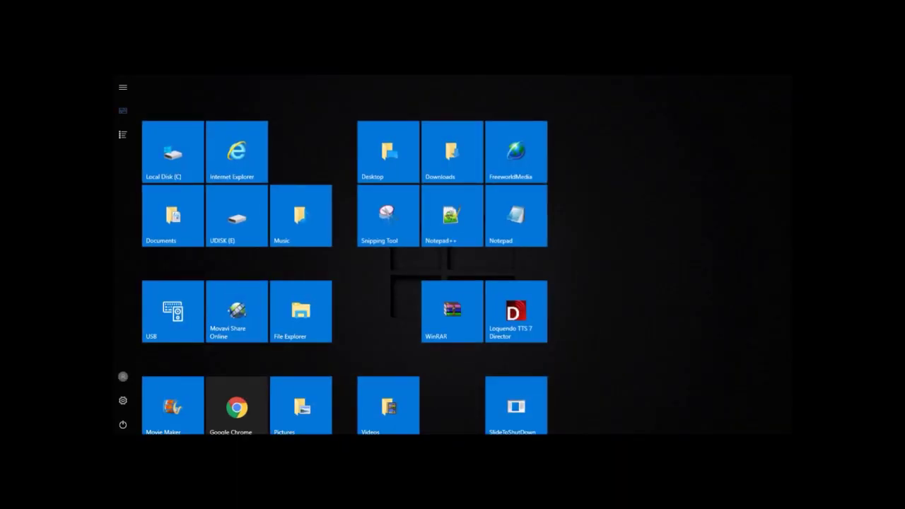
key(super)
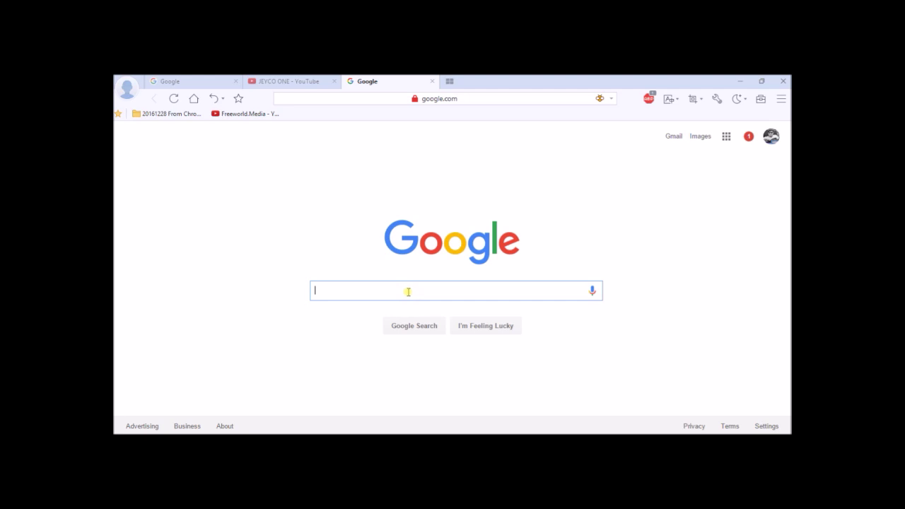
text(ko)
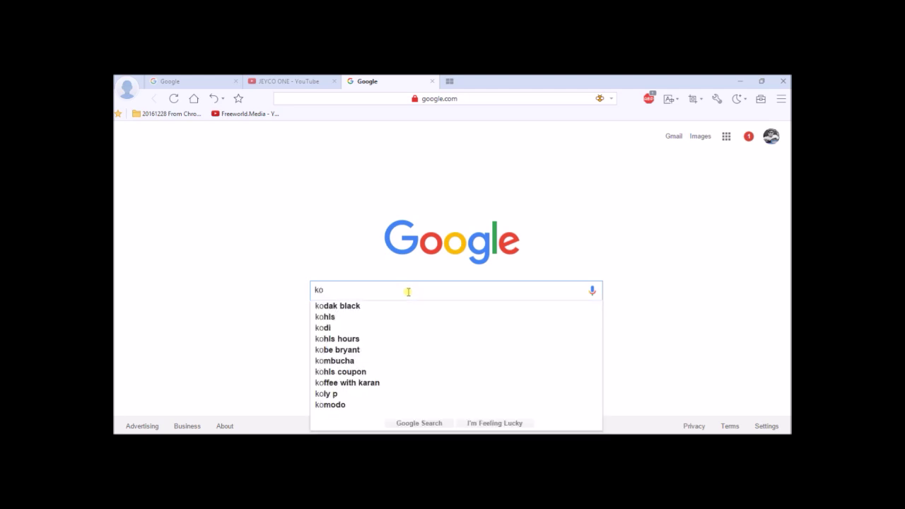
click(326, 327)
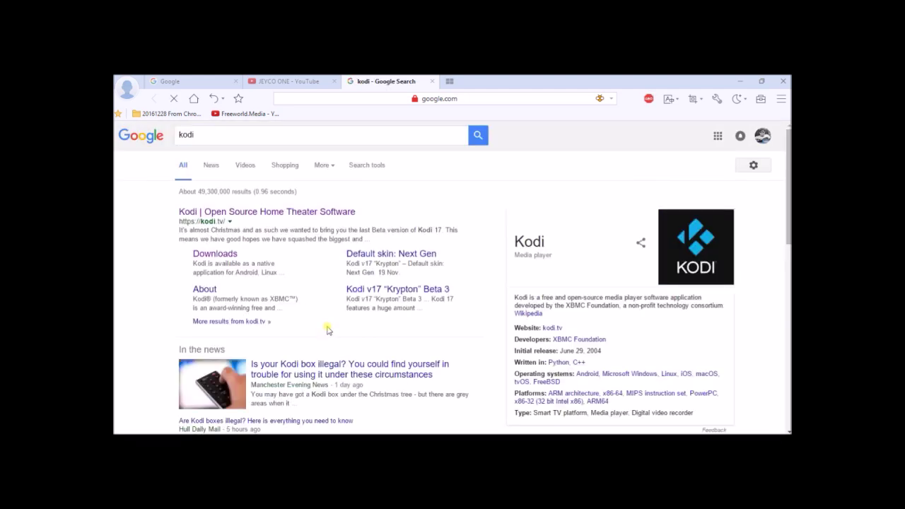
Step: Open the Downloads page of the official Kodi site and close the YouTube and Google search tabs
click(331, 214)
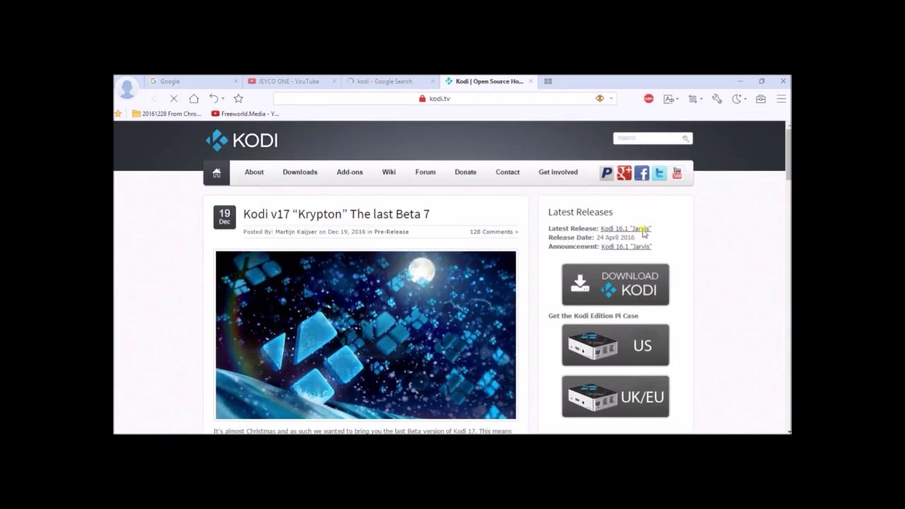
click(643, 229)
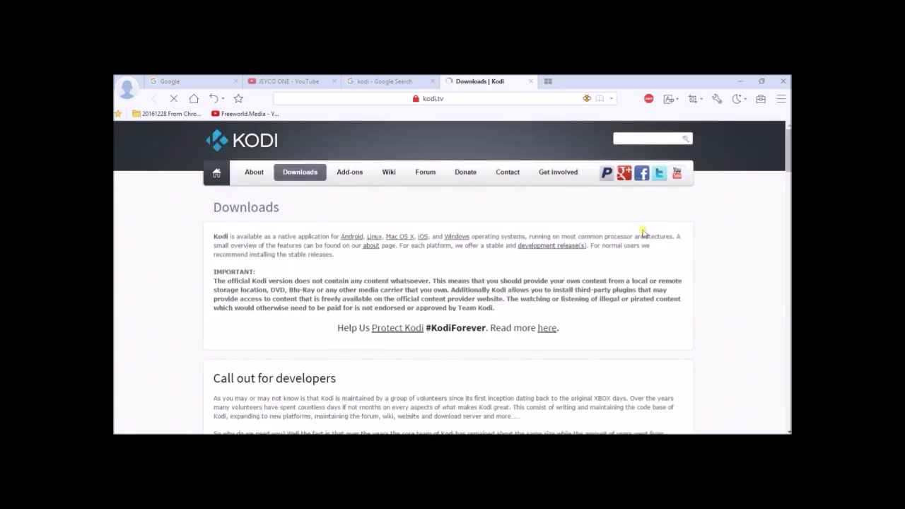
click(333, 81)
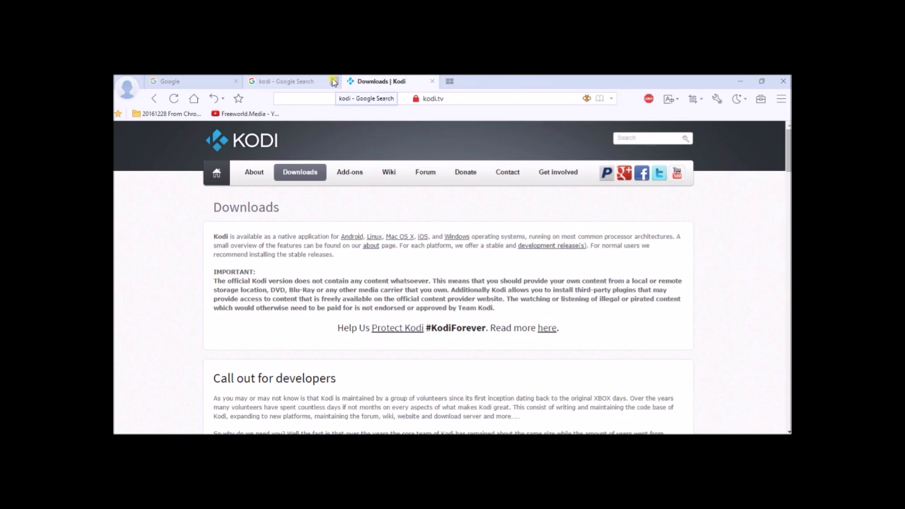
click(333, 82)
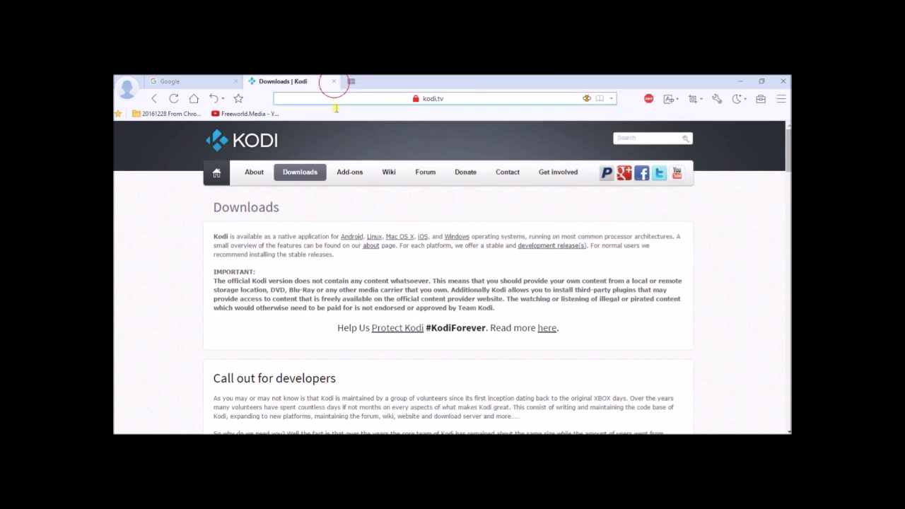
Step: Download the Windows beta installer kodi-17.0-Krypton_beta7.exe to the Documents folder and minimize the Download Manager
scroll(422, 216, down, 4)
scroll(420, 214, down, 8)
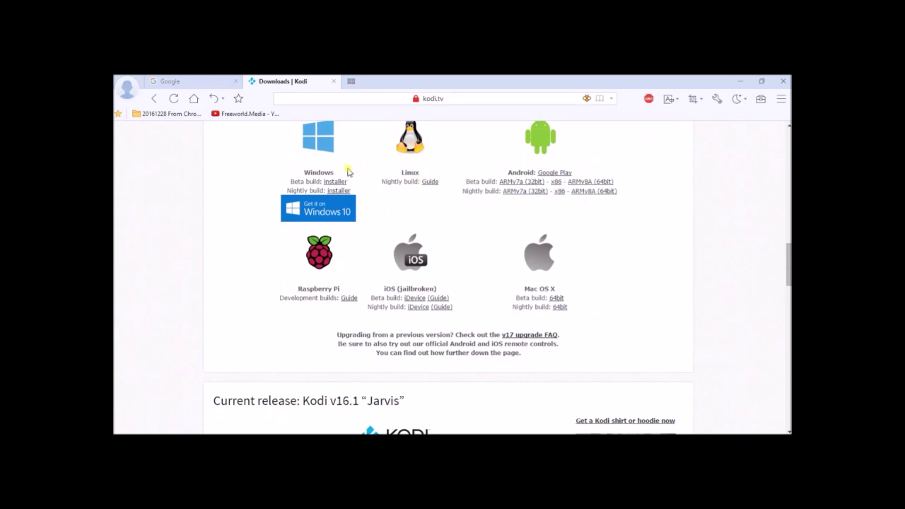
click(345, 183)
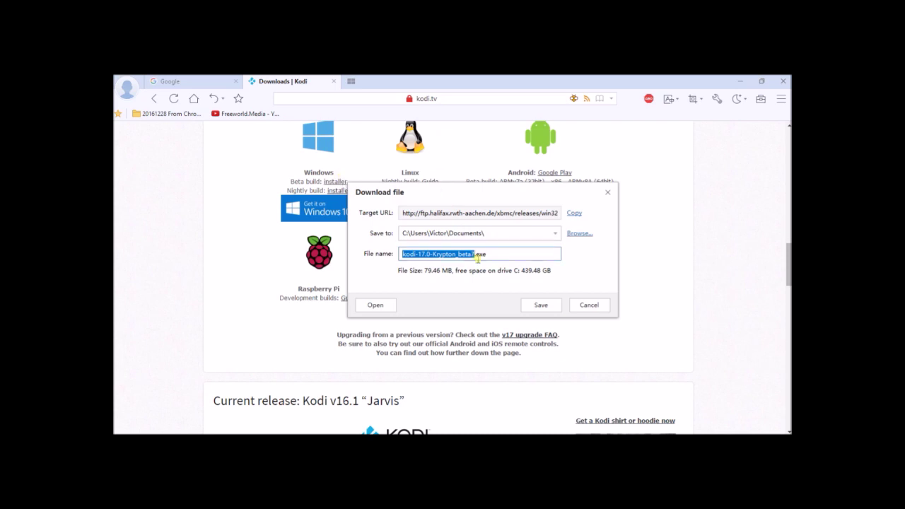
click(537, 306)
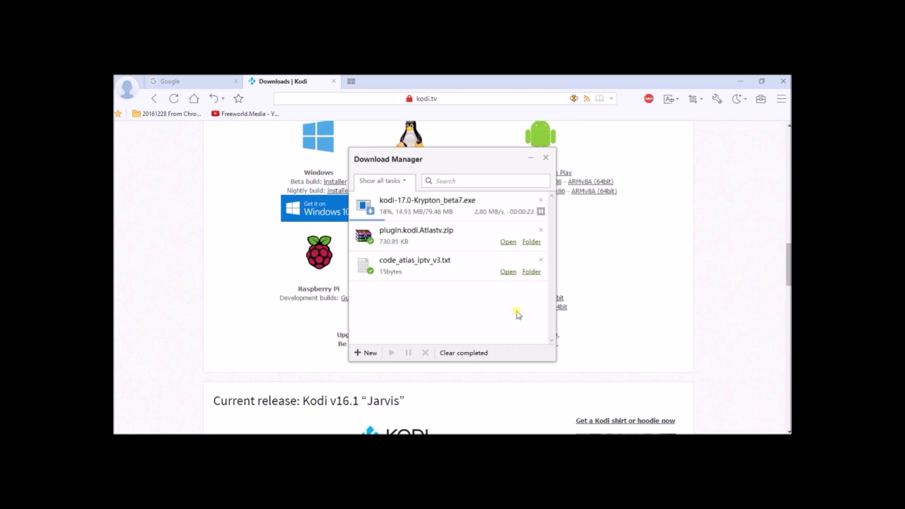
click(530, 159)
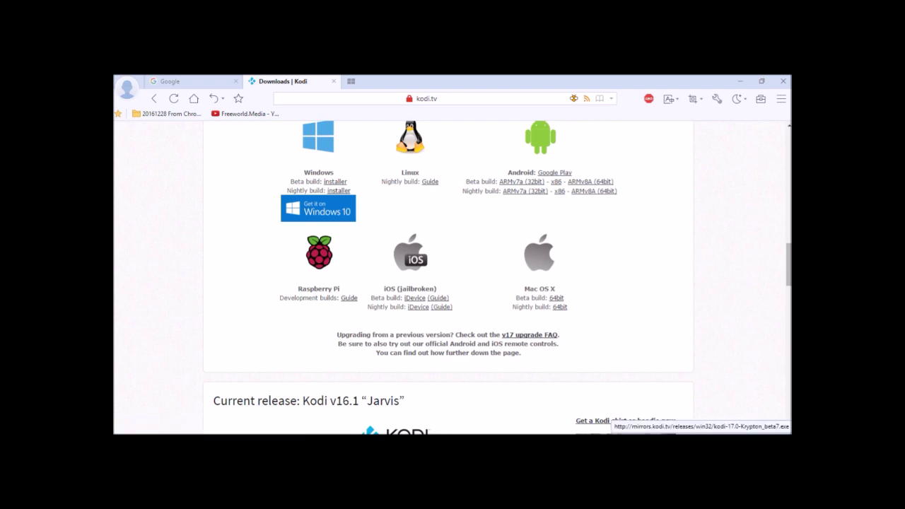
Step: Look through the Downloads folder and the Desktop's New folder for the Kodi installer
key(super)
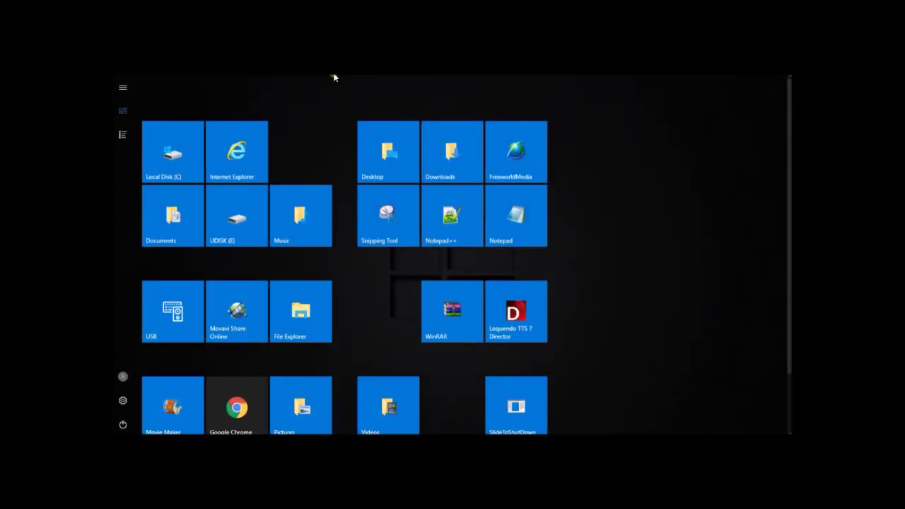
click(468, 147)
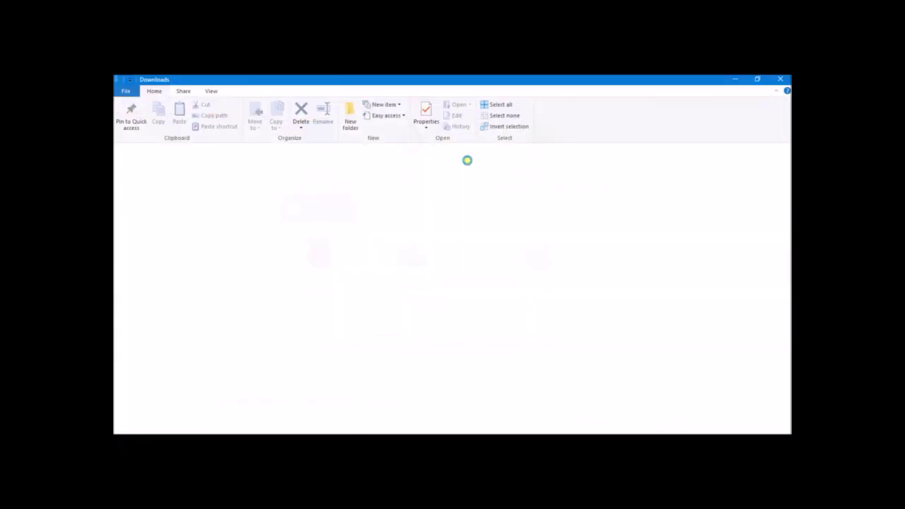
scroll(467, 164, down, 3)
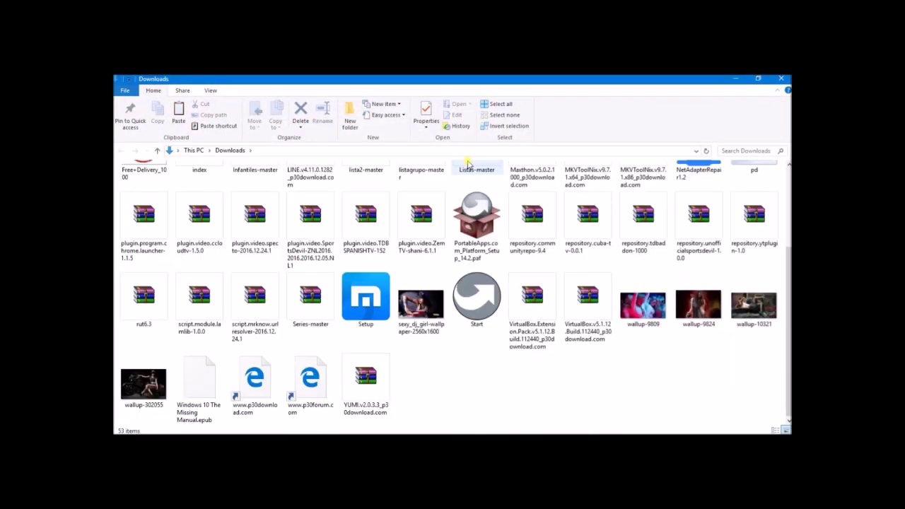
scroll(566, 262, up, 3)
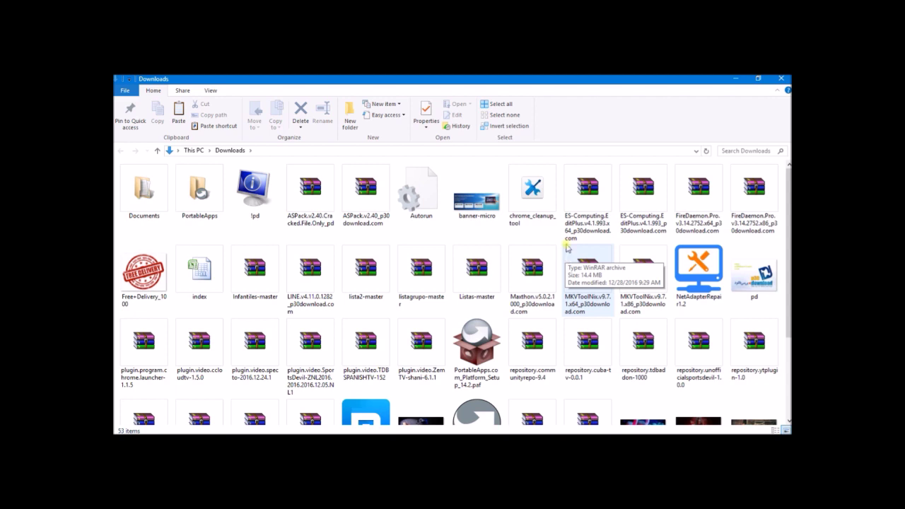
click(158, 152)
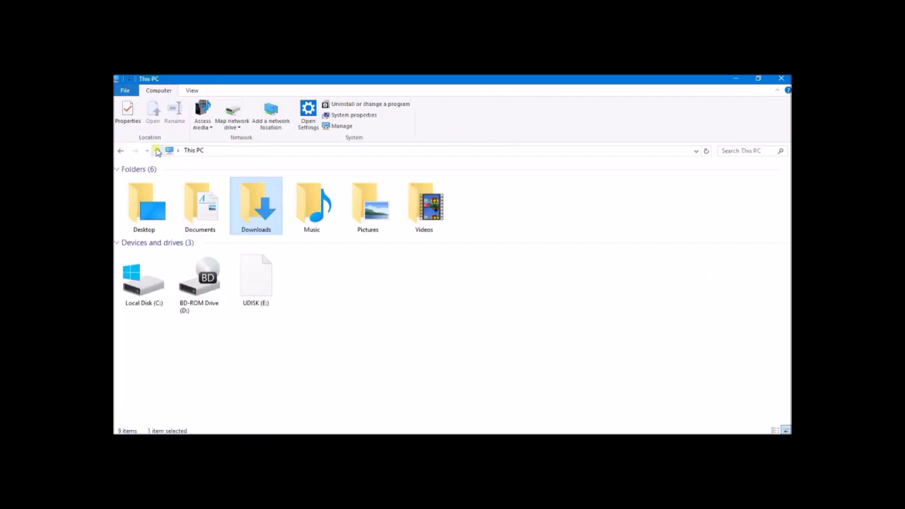
double_click(138, 204)
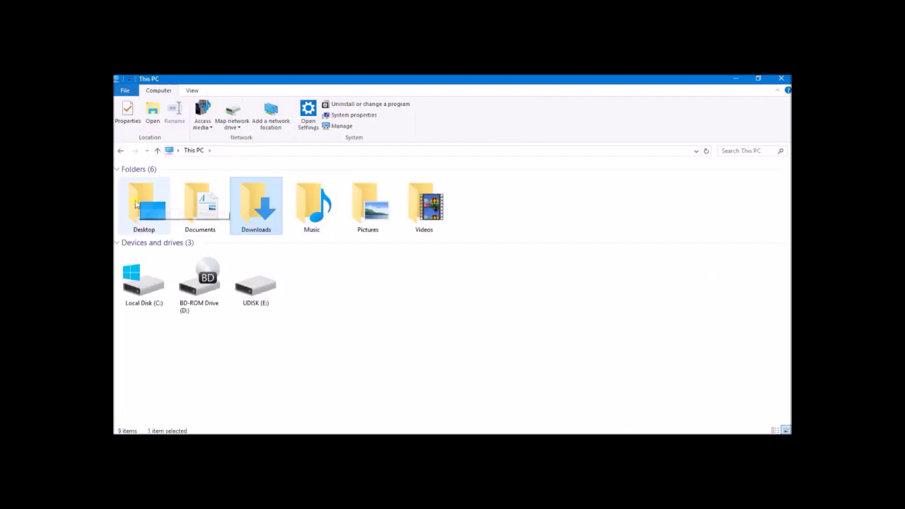
double_click(136, 203)
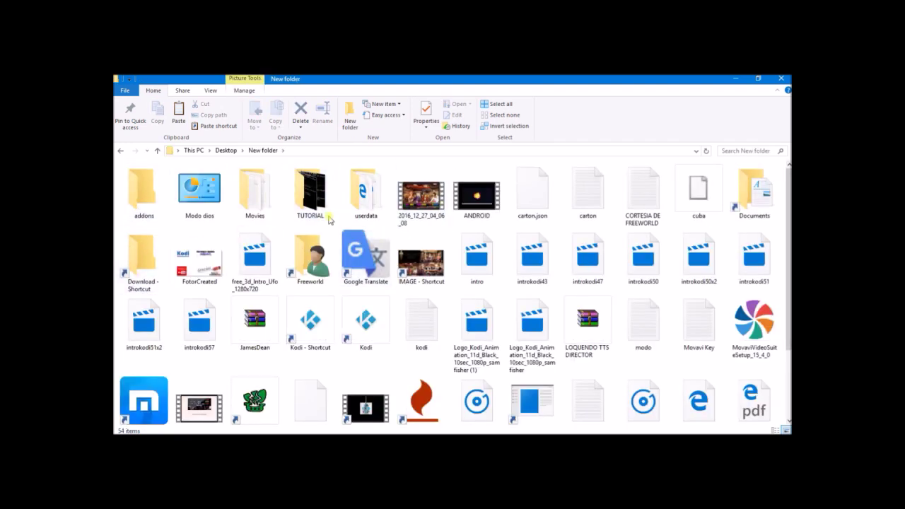
Step: Remove the Download shortcut from the Desktop's New folder and look through the folder's remaining files
click(151, 250)
double_click(152, 253)
click(478, 292)
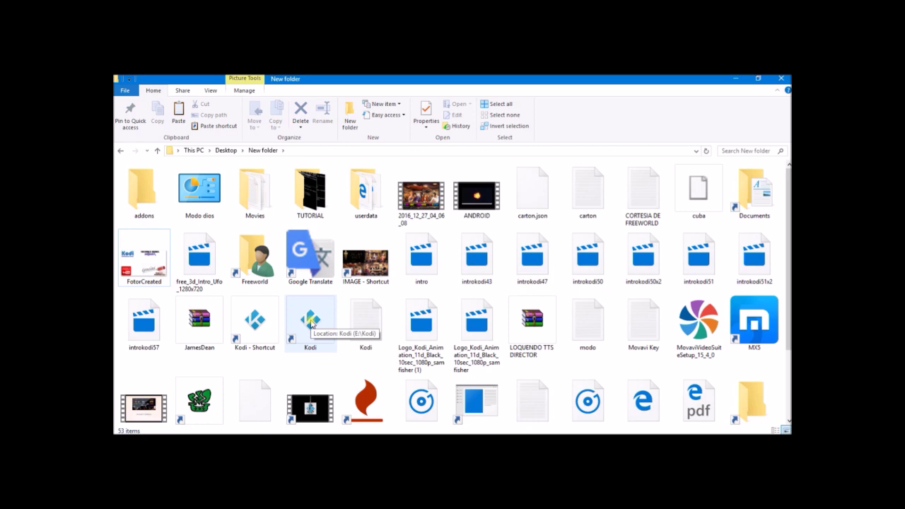
scroll(450, 314, down, 3)
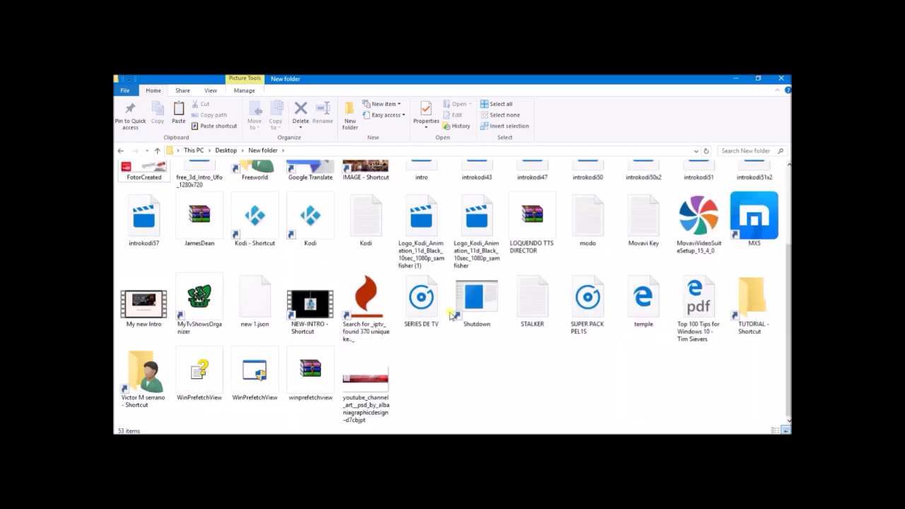
scroll(450, 315, up, 3)
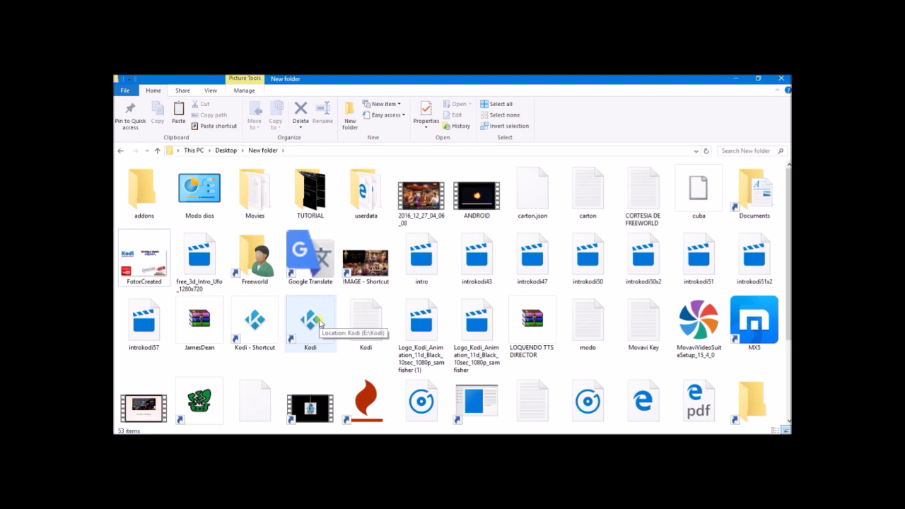
Step: Create a desktop shortcut to kodi-16.1-Jarvis from the NppScripts folder in Documents and close the folder window
click(121, 151)
click(121, 150)
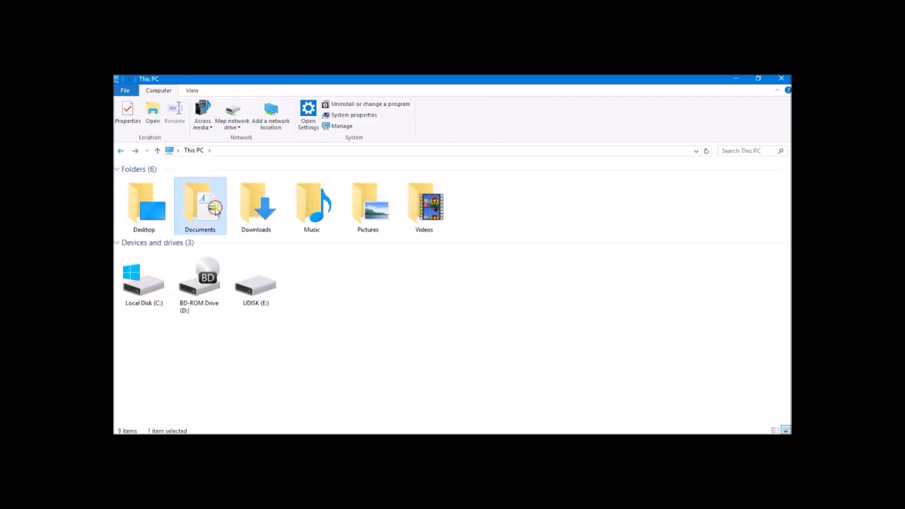
double_click(205, 204)
double_click(425, 200)
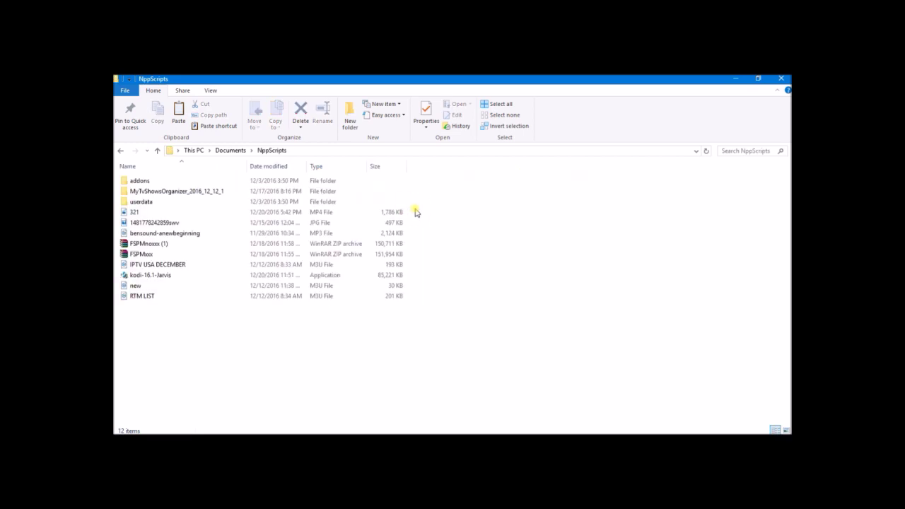
click(170, 276)
right_click(170, 277)
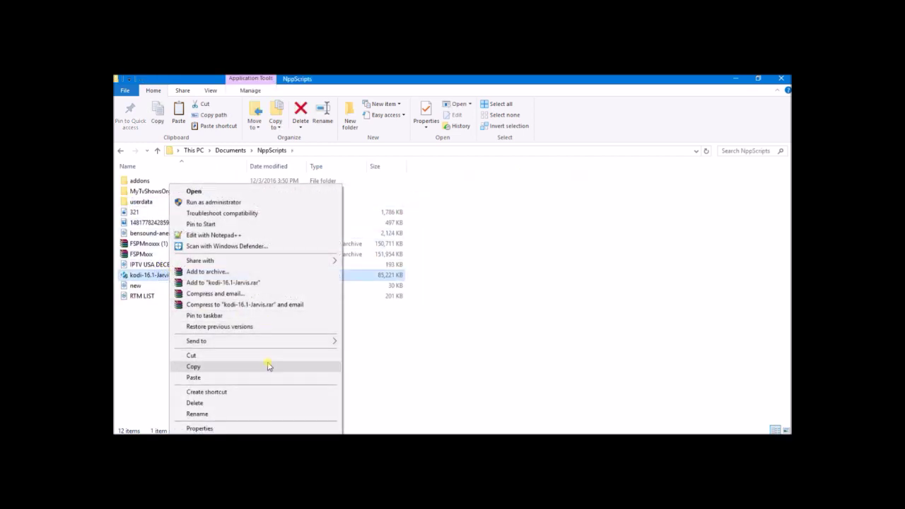
mouse_move(279, 342)
click(376, 364)
click(781, 79)
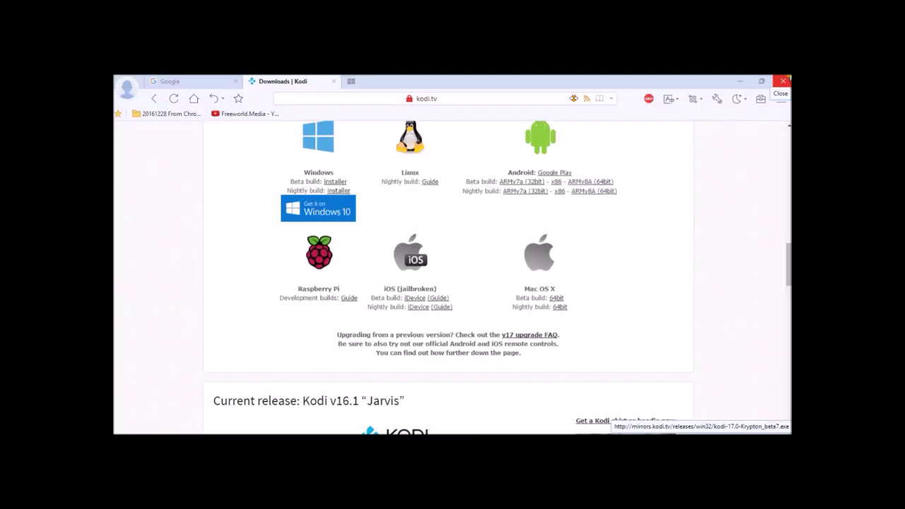
Step: Exit Maxthon Browser with all its tabs and move the kodi-16.1-Jarvis shortcut beside the UDISK (E) icon on the desktop
click(783, 80)
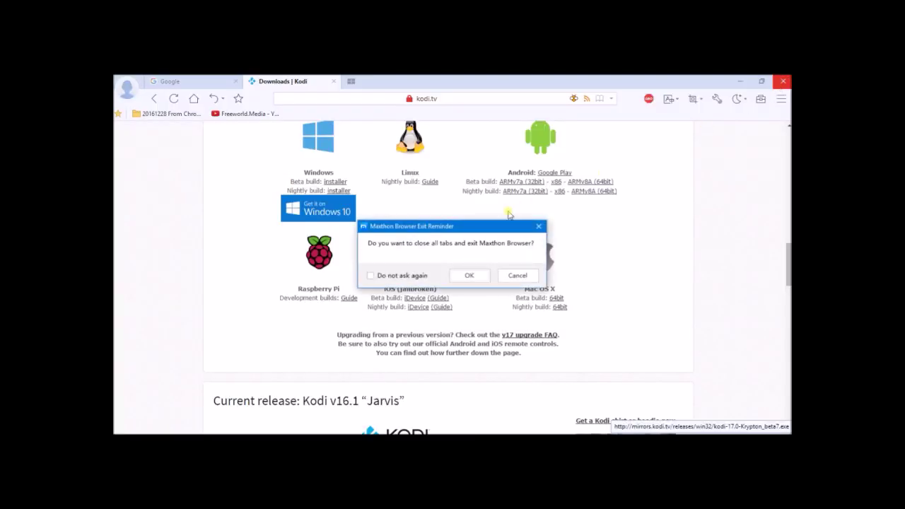
click(469, 275)
drag(154, 114, 624, 206)
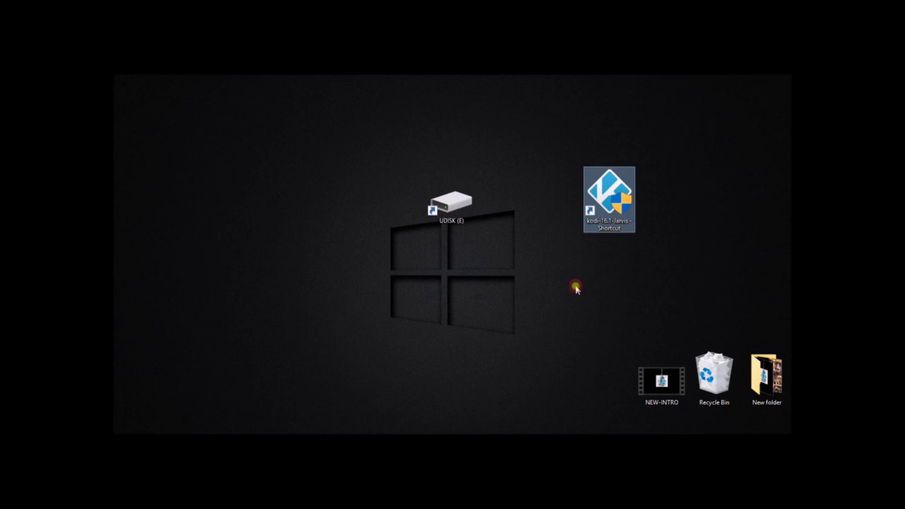
Step: Launch the Kodi installer from its desktop shortcut, accept the license agreement and keep the Full installation type
click(612, 197)
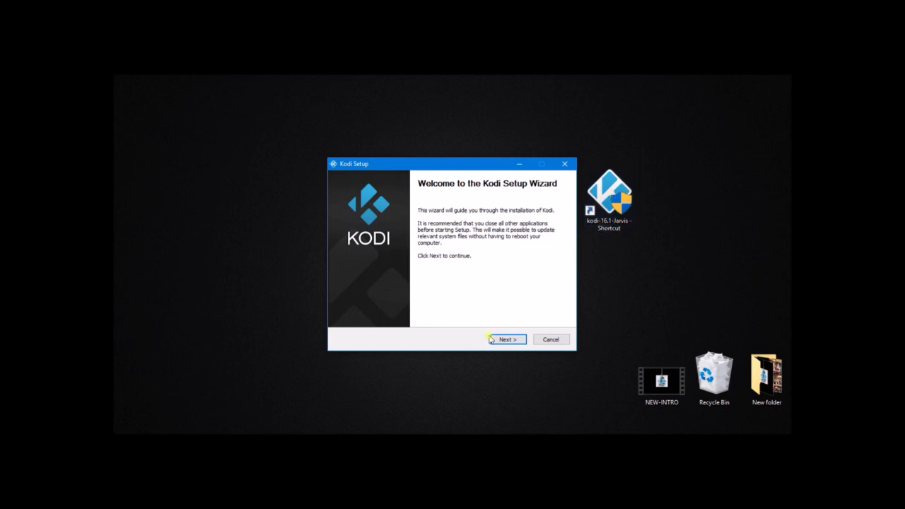
click(502, 340)
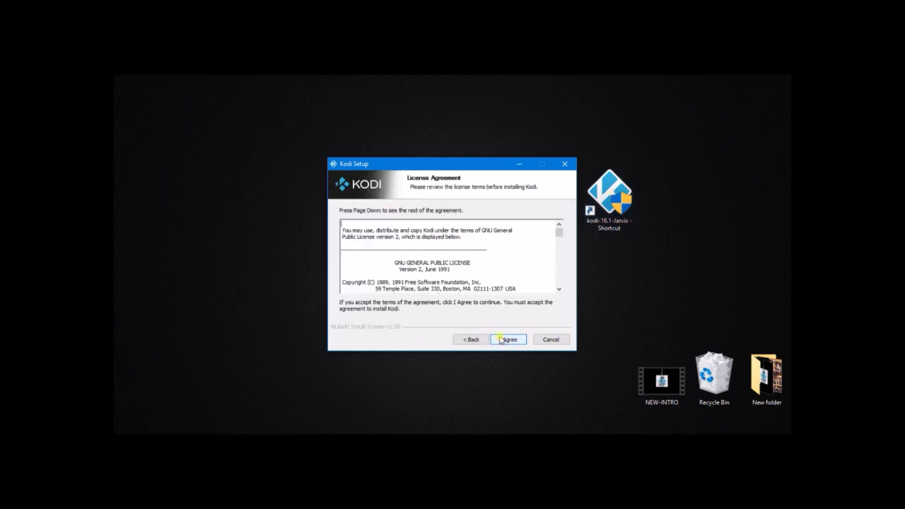
click(501, 340)
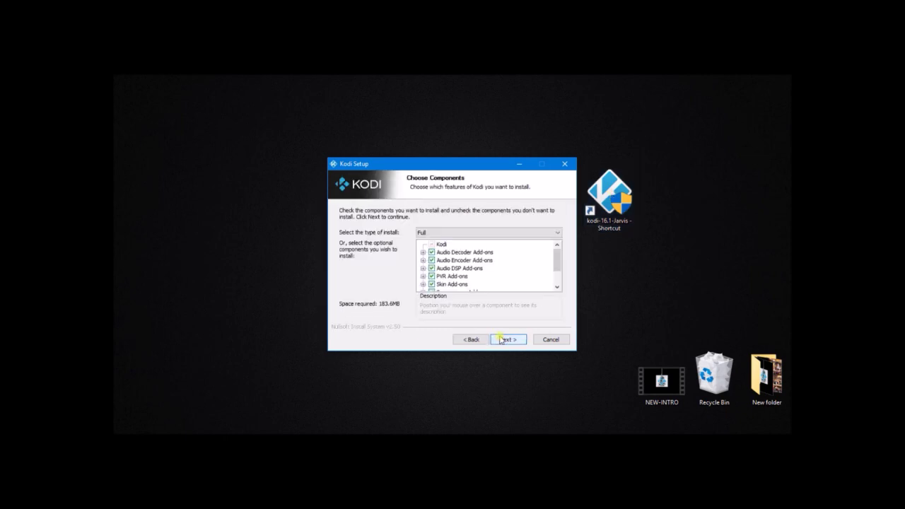
click(502, 340)
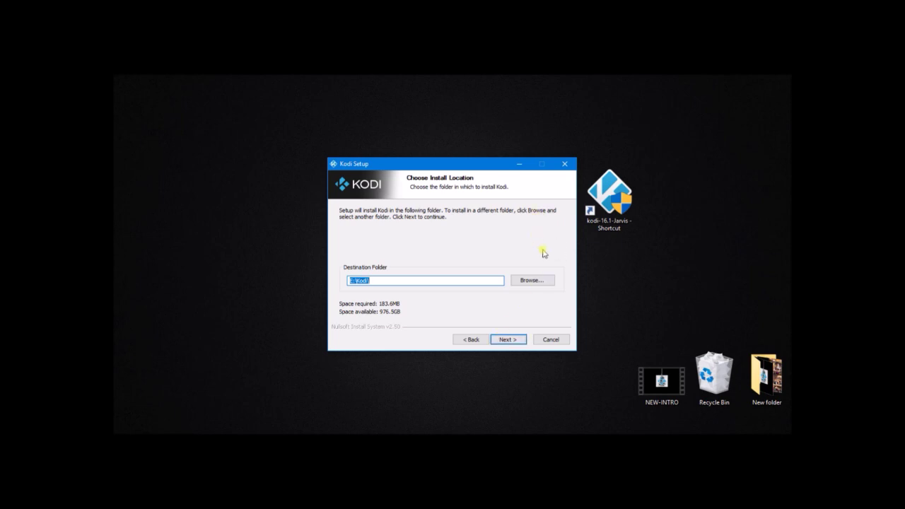
Step: Set the destination to E:\Kodi on the UDISK (E:) drive and install Kodi without creating Start Menu shortcuts
click(536, 281)
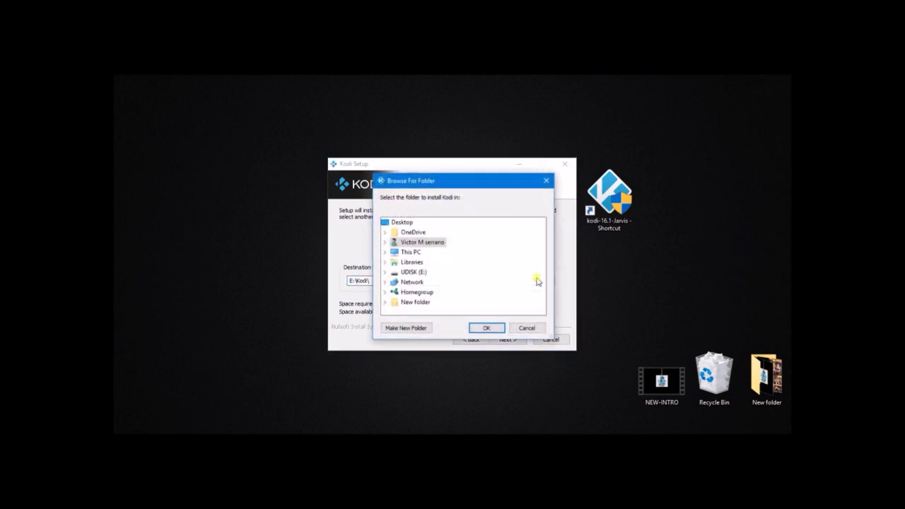
click(415, 273)
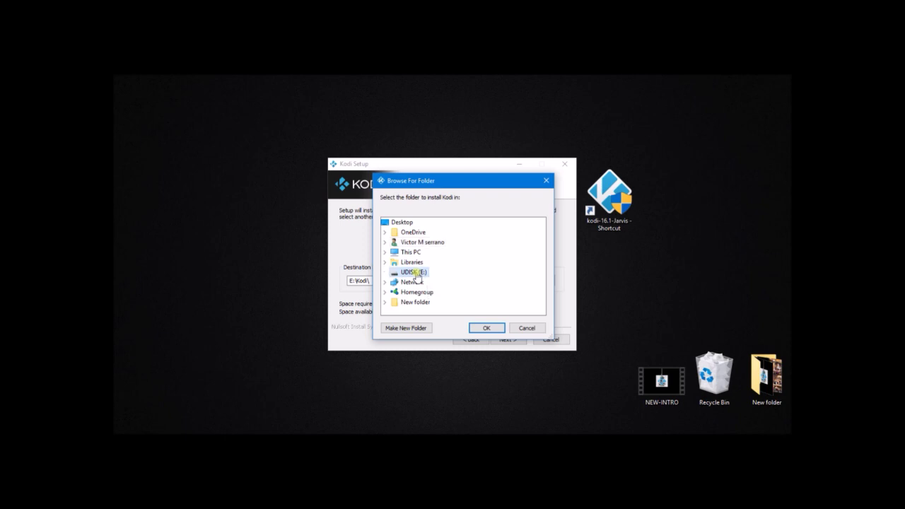
click(486, 328)
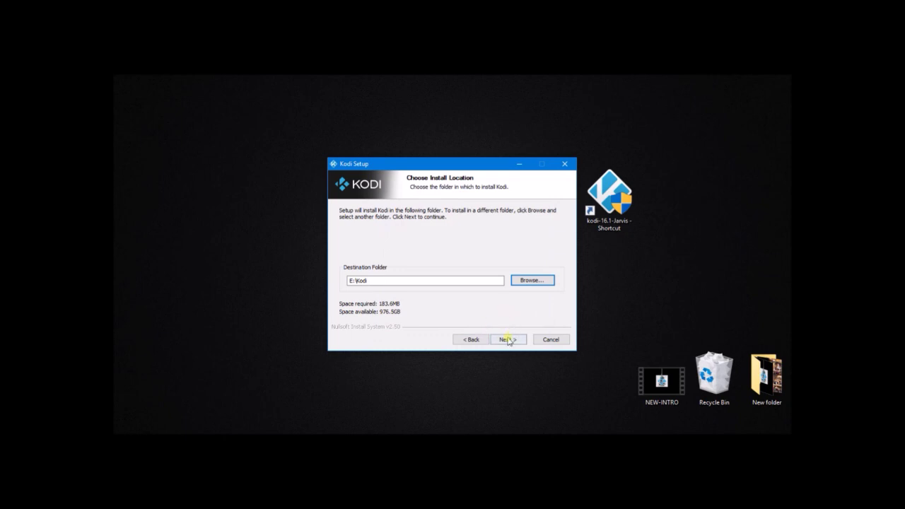
click(508, 339)
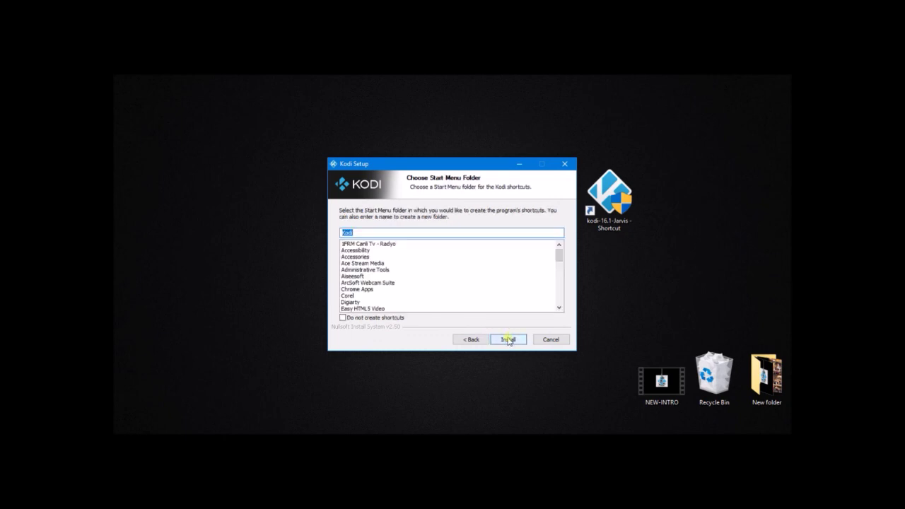
click(344, 319)
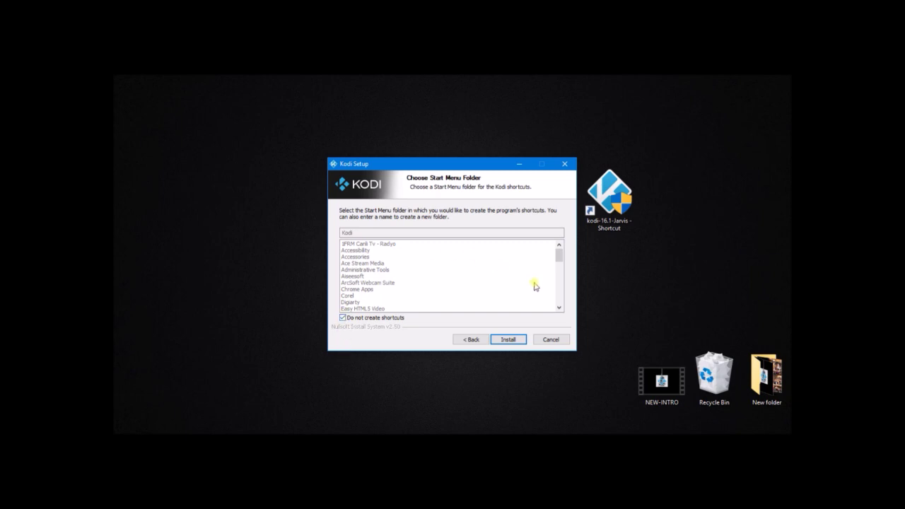
click(510, 340)
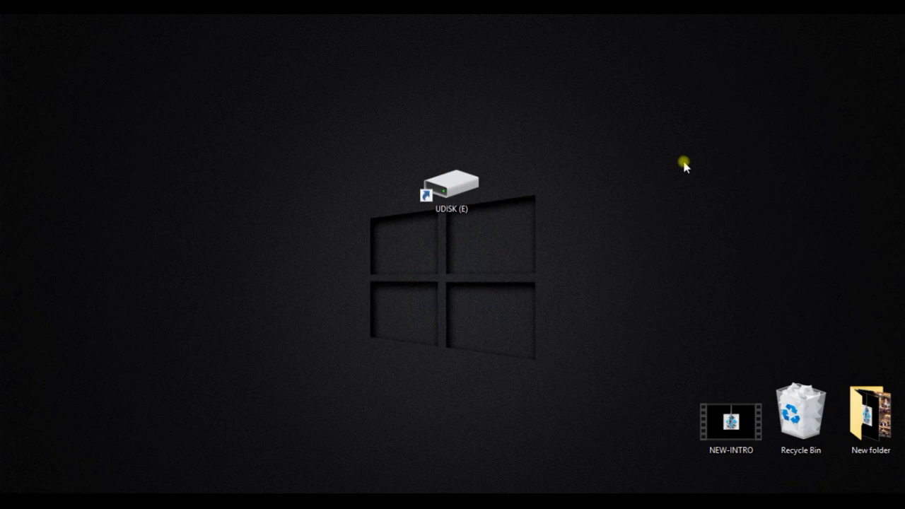
Step: Examine the Kodi application and its file options in the Kodi folder on UDISK (E:), and close the folder window
double_click(440, 182)
click(41, 155)
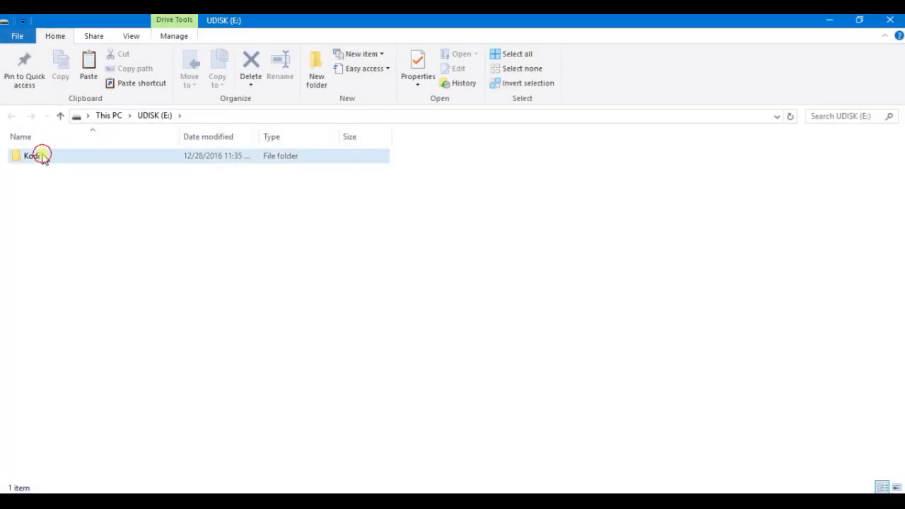
double_click(41, 155)
click(32, 269)
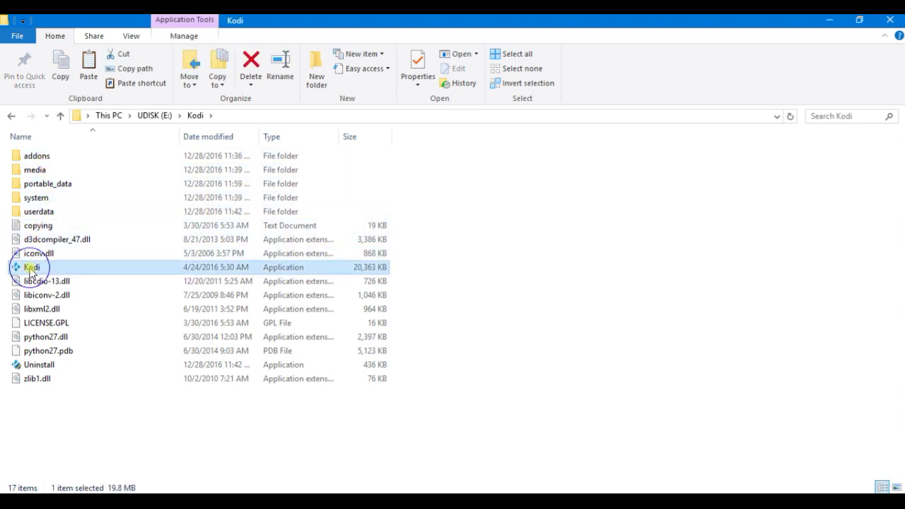
right_click(31, 270)
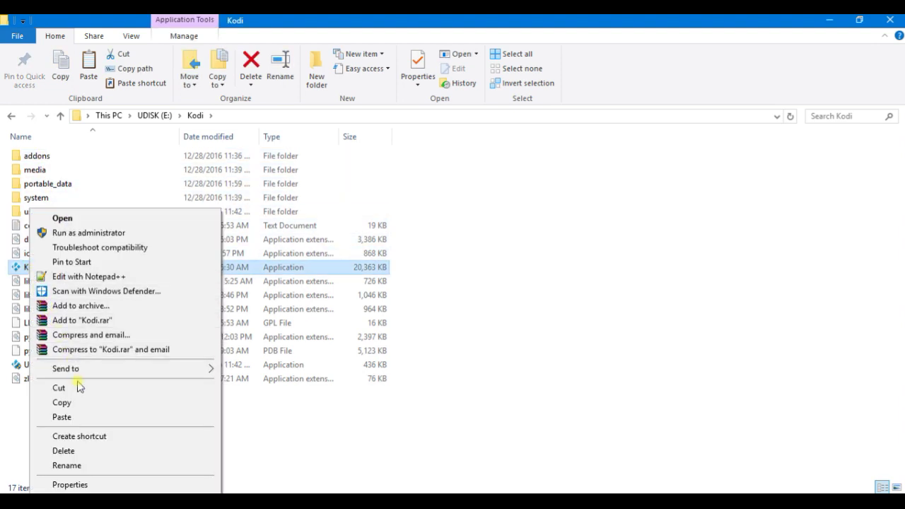
click(900, 21)
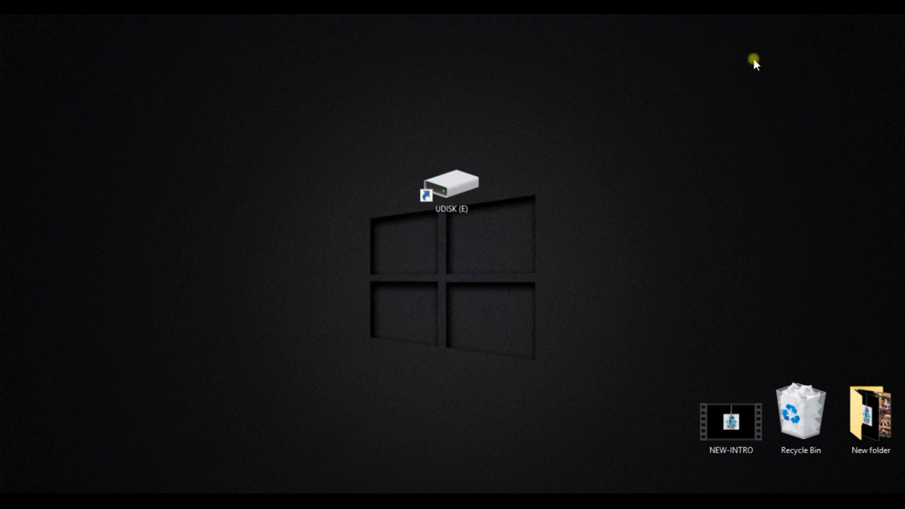
Step: Start a new desktop shortcut and choose the Kodi application in the Kodi folder on UDISK (E:) as its target
right_click(658, 106)
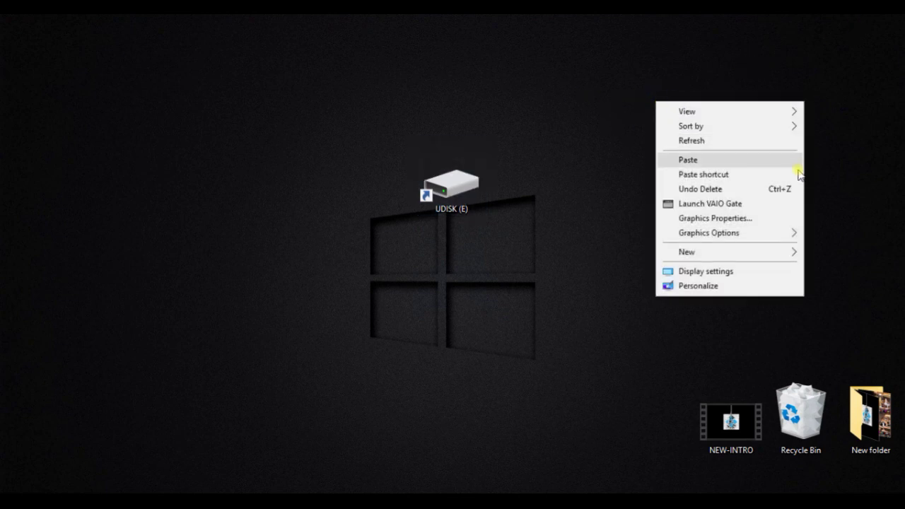
mouse_move(747, 253)
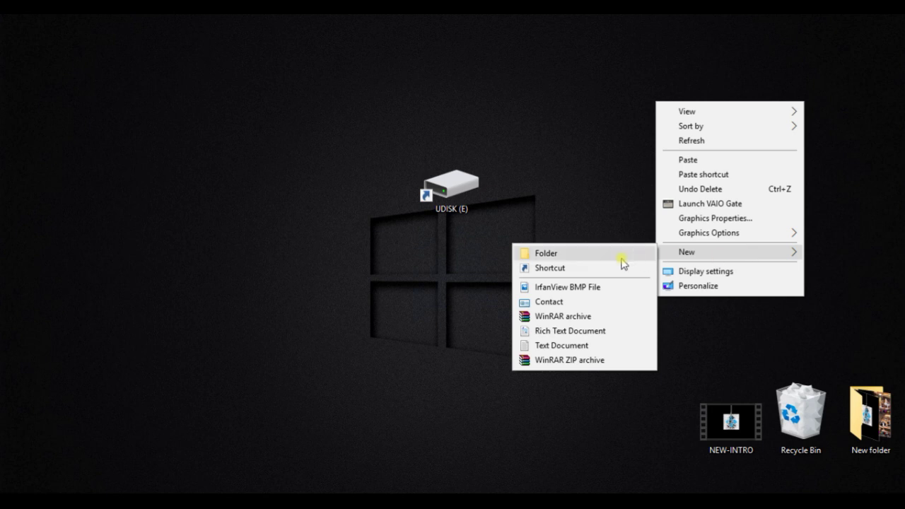
click(573, 266)
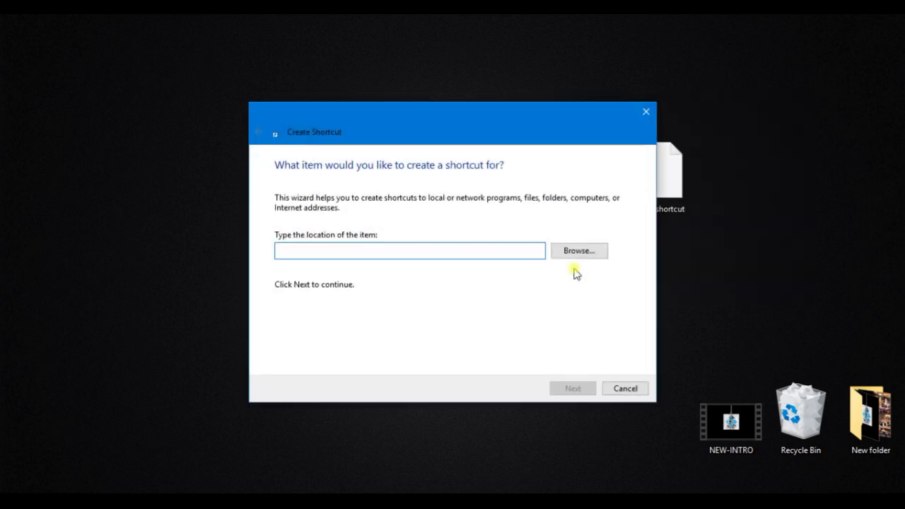
click(587, 256)
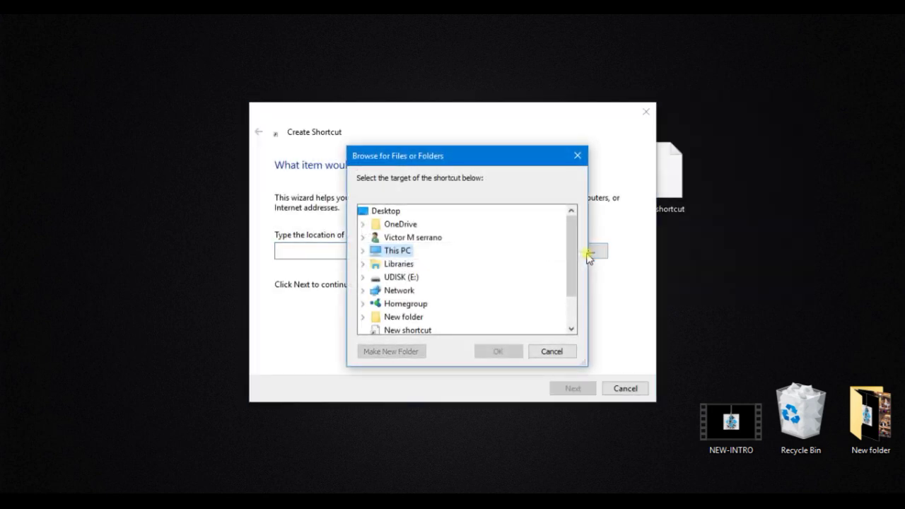
click(403, 277)
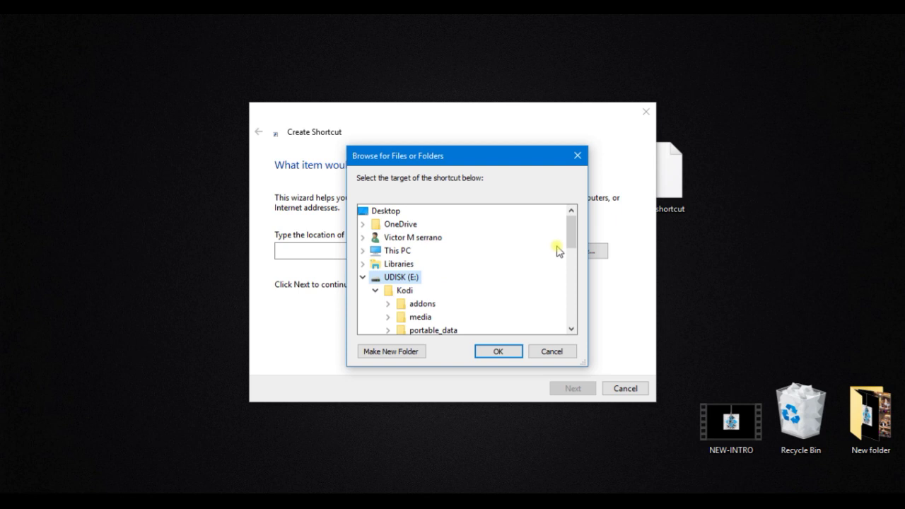
drag(573, 231, 573, 275)
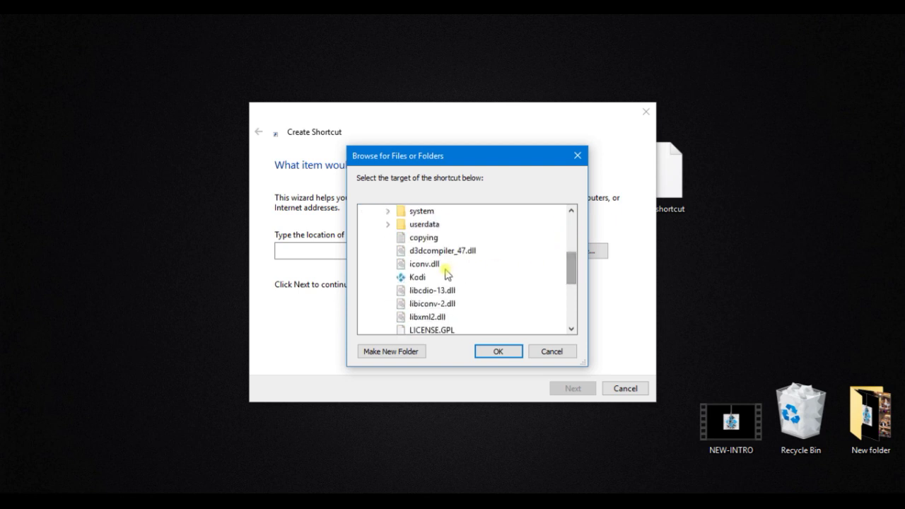
click(421, 281)
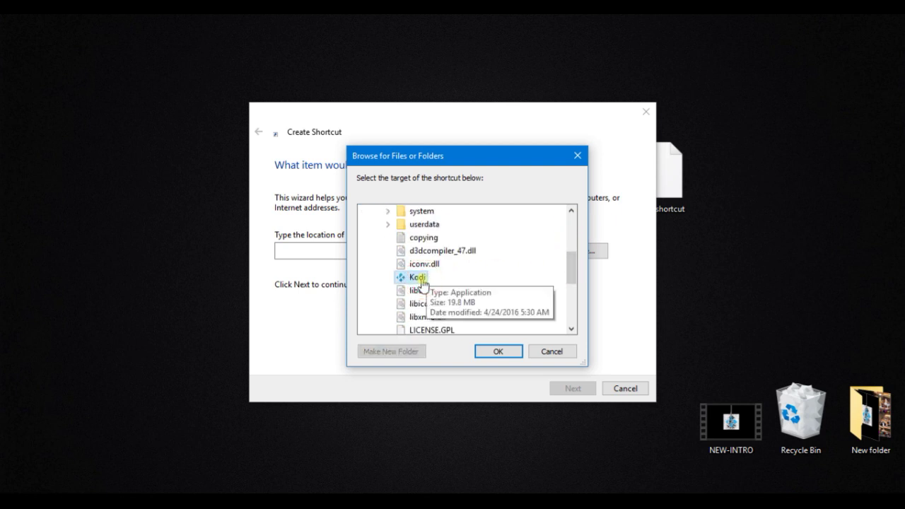
click(498, 352)
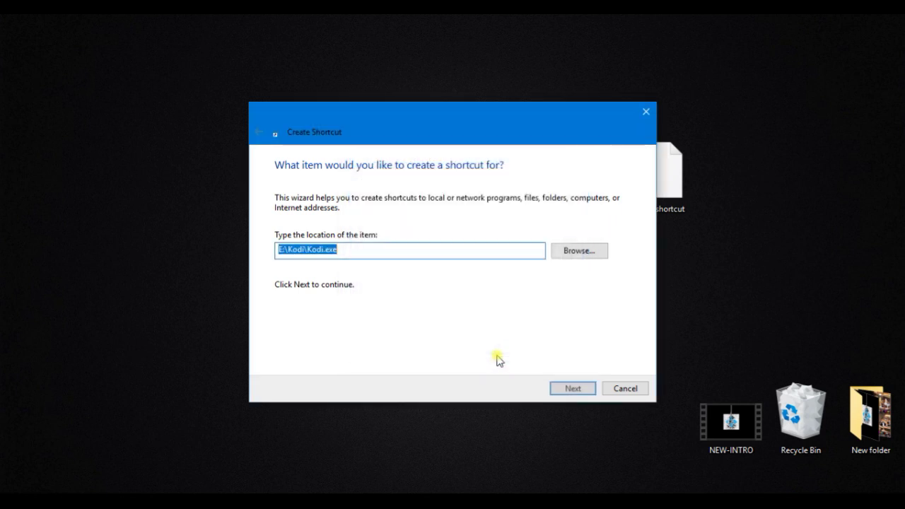
Step: Append the -p switch after E:\Kodi\Kodi.exe in the shortcut location and finish the shortcut with the name Kodi
click(369, 251)
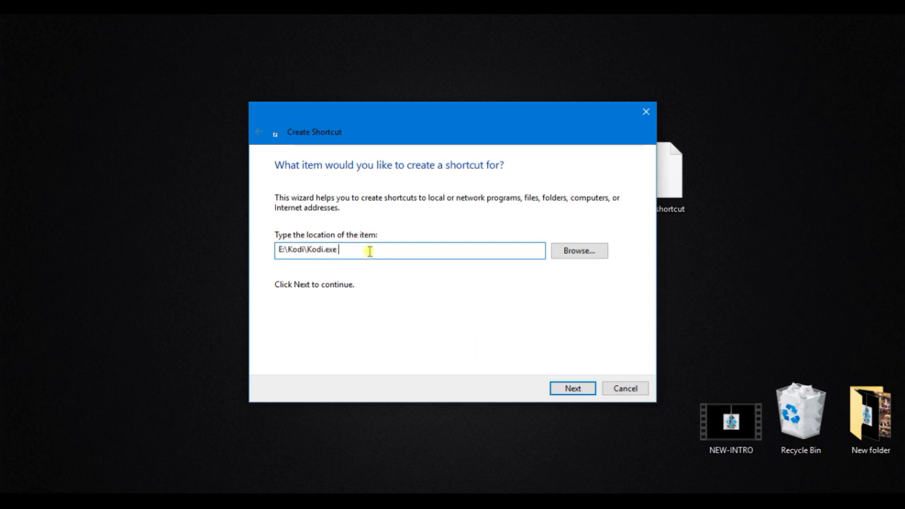
text(-p)
click(570, 390)
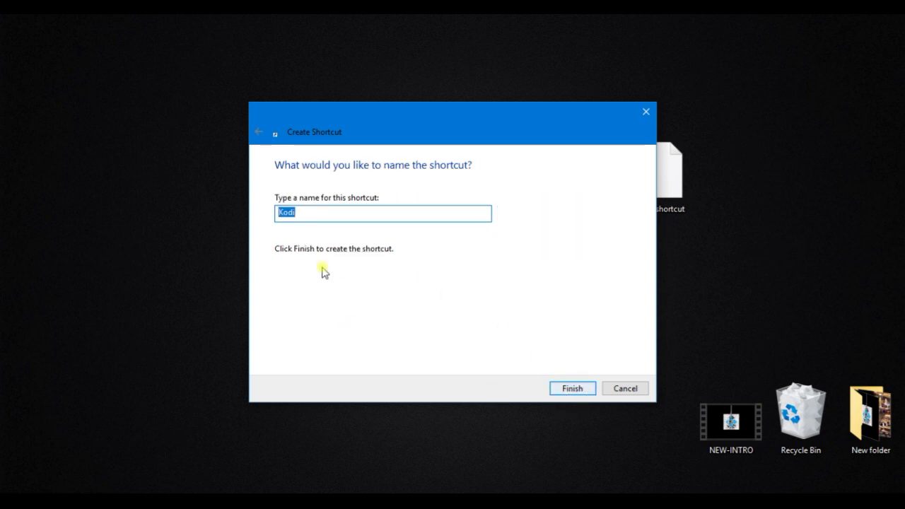
click(566, 394)
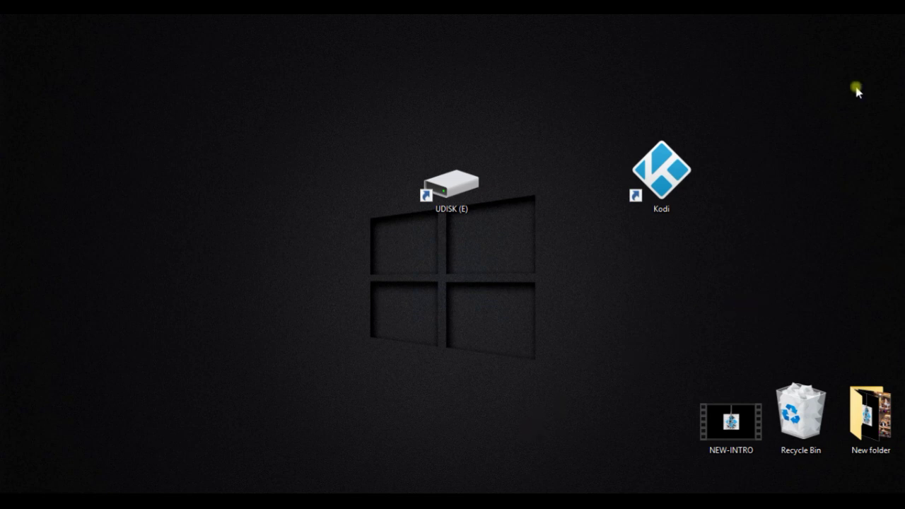
Step: Launch Kodi from its desktop shortcut, maximize the window and bring the home menu to System
double_click(671, 169)
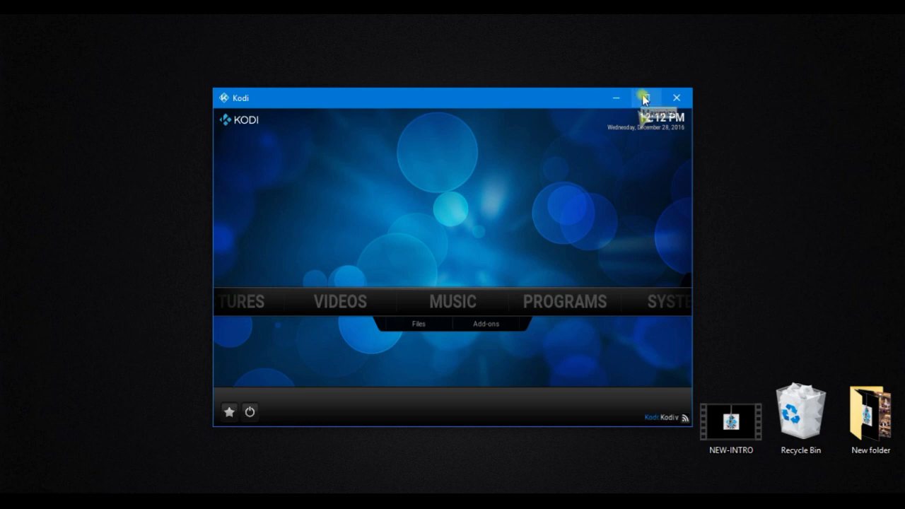
click(644, 99)
scroll(573, 332, down, 1)
scroll(573, 333, up, 4)
scroll(573, 332, down, 4)
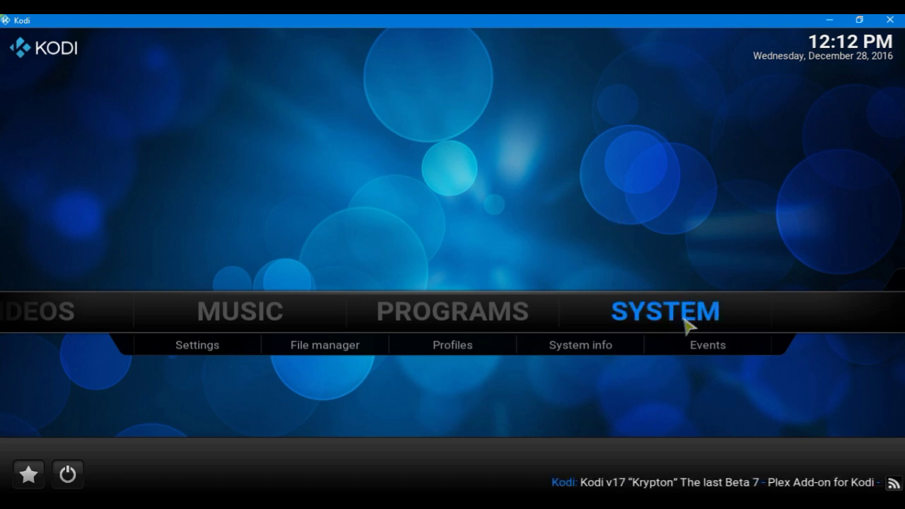
click(359, 346)
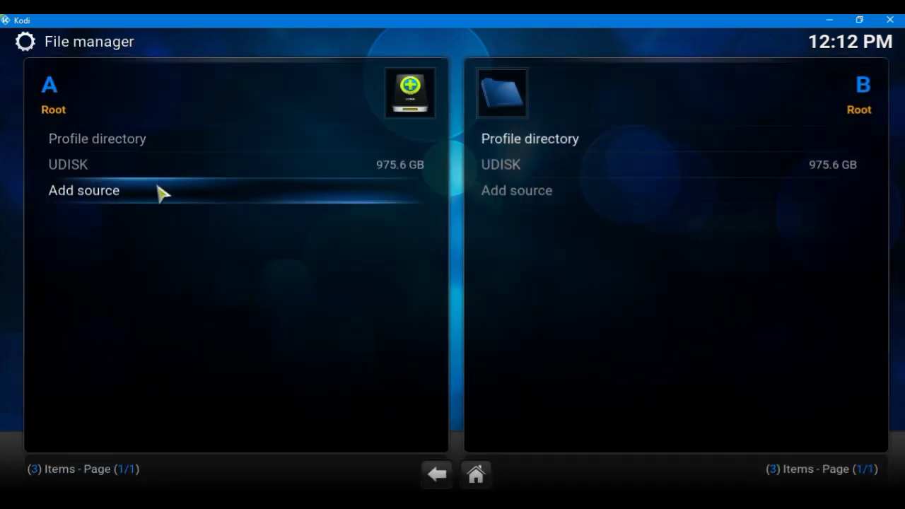
click(157, 190)
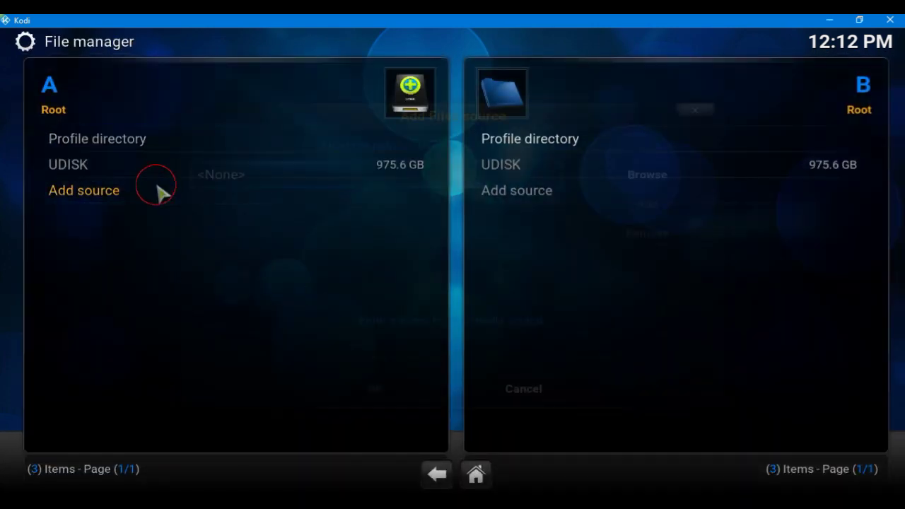
click(283, 184)
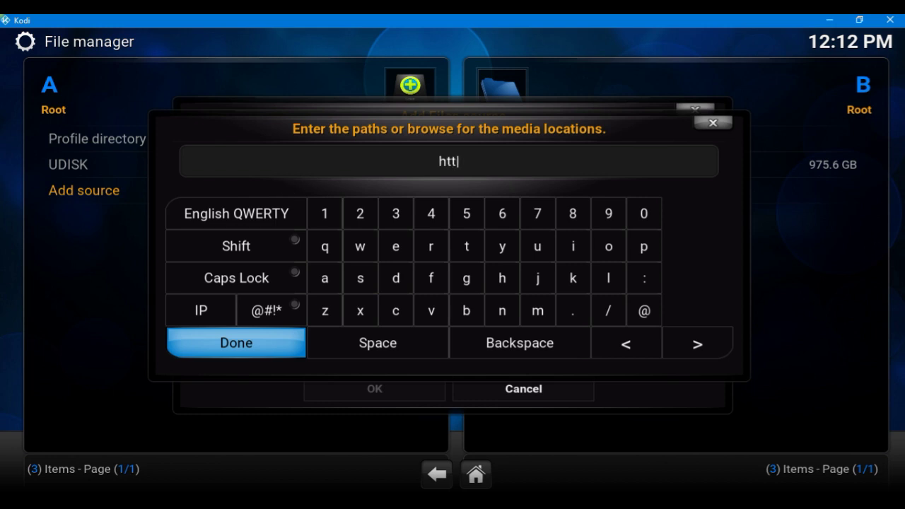
text(http://srp)
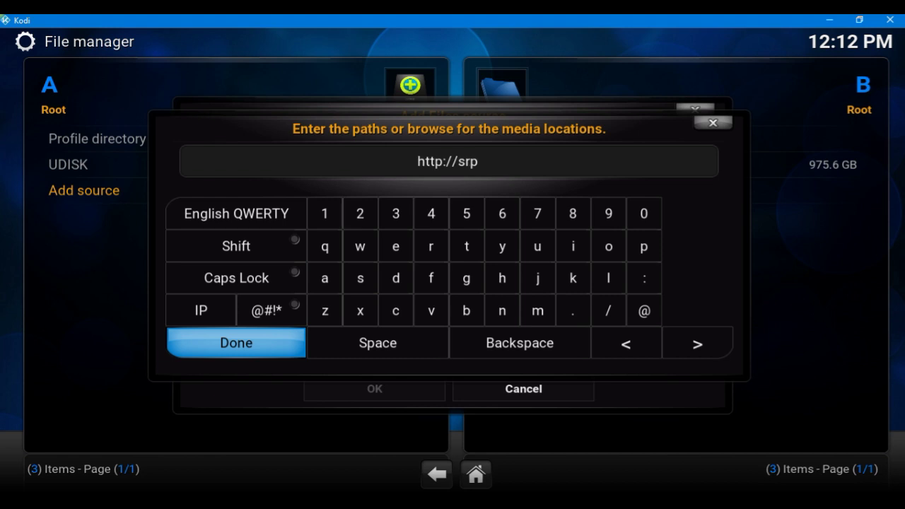
text(.nu)
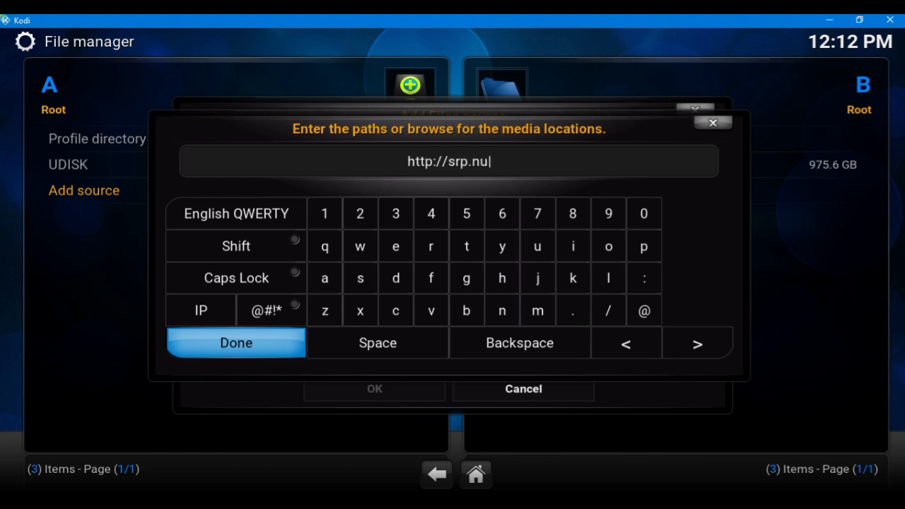
click(221, 351)
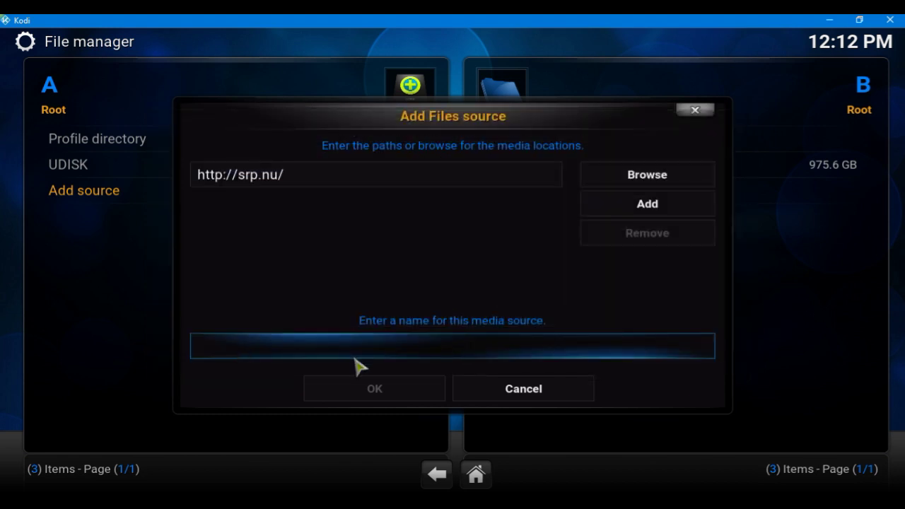
text(flash)
click(396, 401)
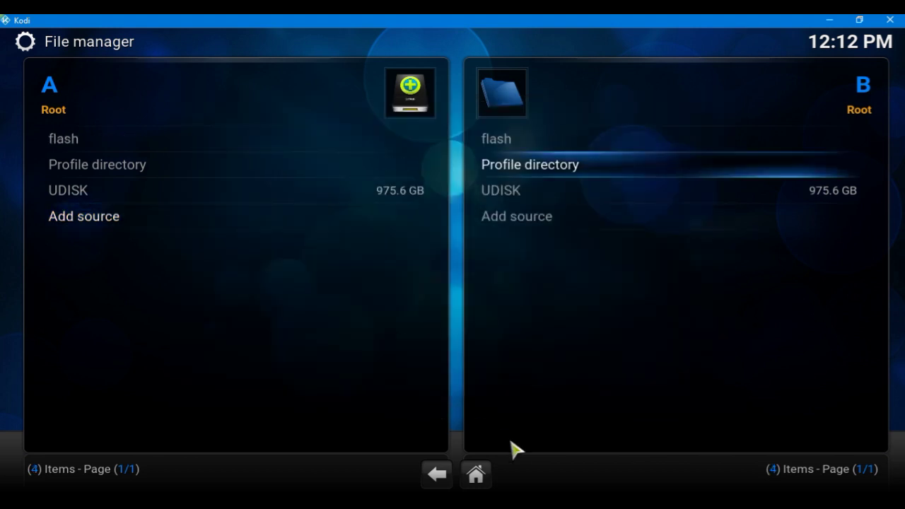
Step: Return to the home screen, open Settings and look through the System categories, including Power saving
click(479, 477)
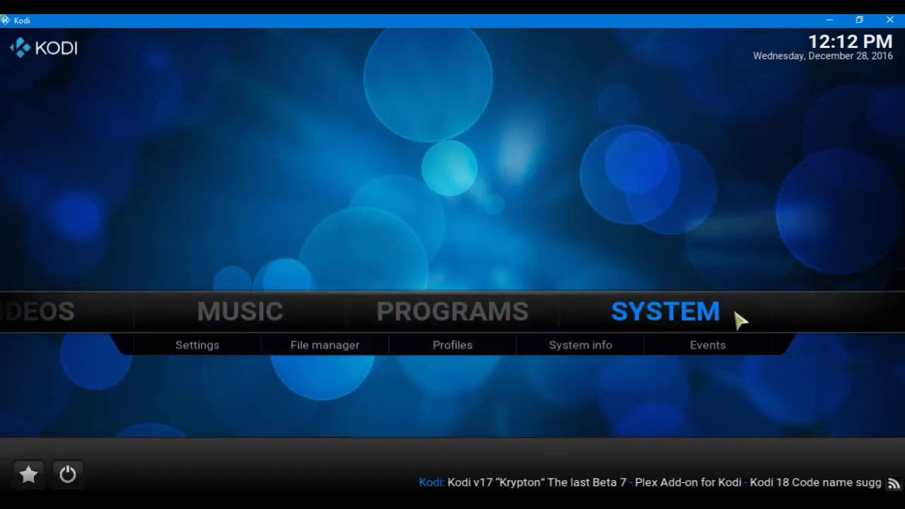
click(687, 315)
click(226, 418)
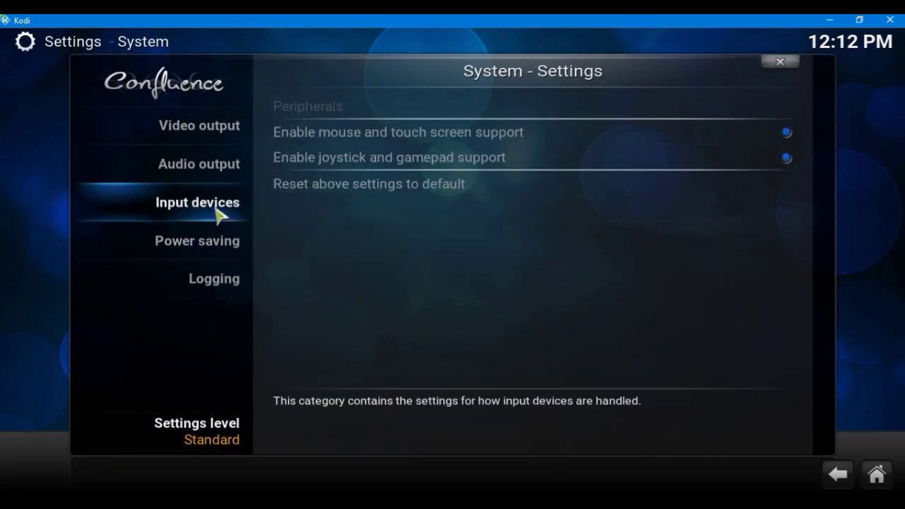
mouse_move(212, 240)
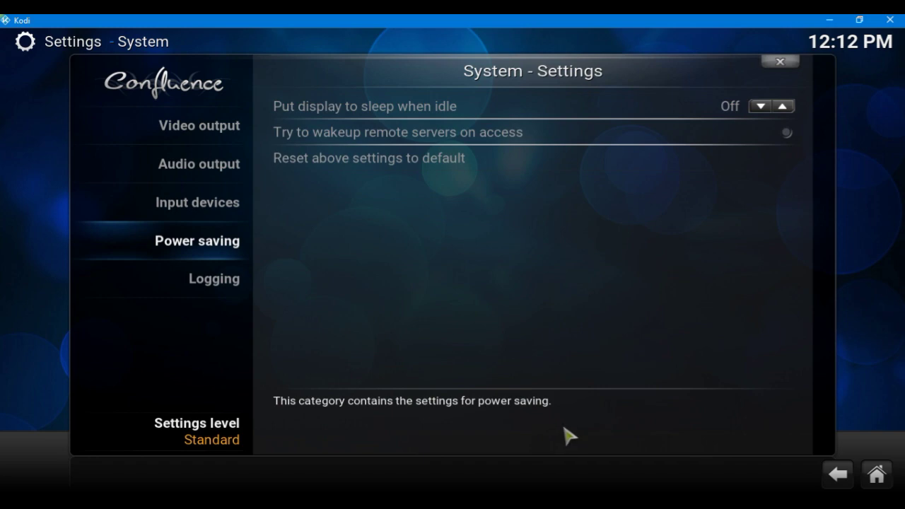
click(834, 475)
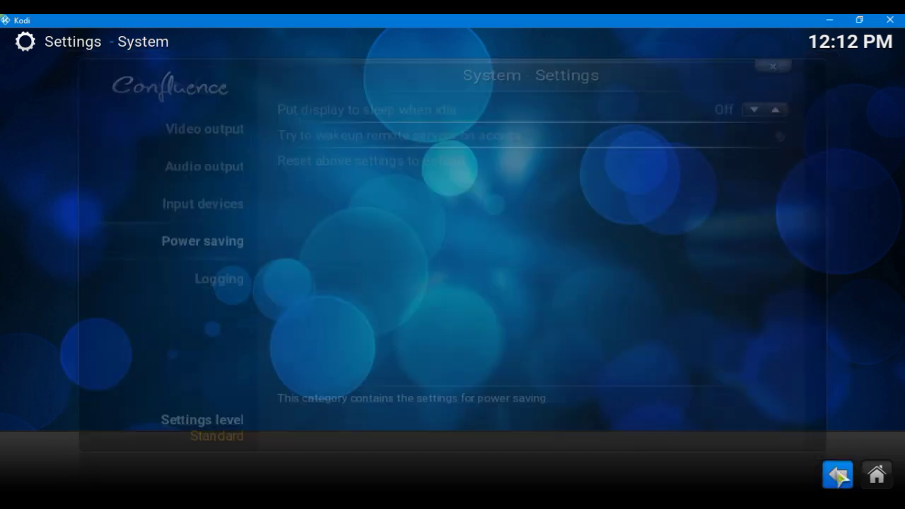
Step: Turn off Show RSS news feeds and set GUI sounds to None in the Appearance skin settings
click(219, 115)
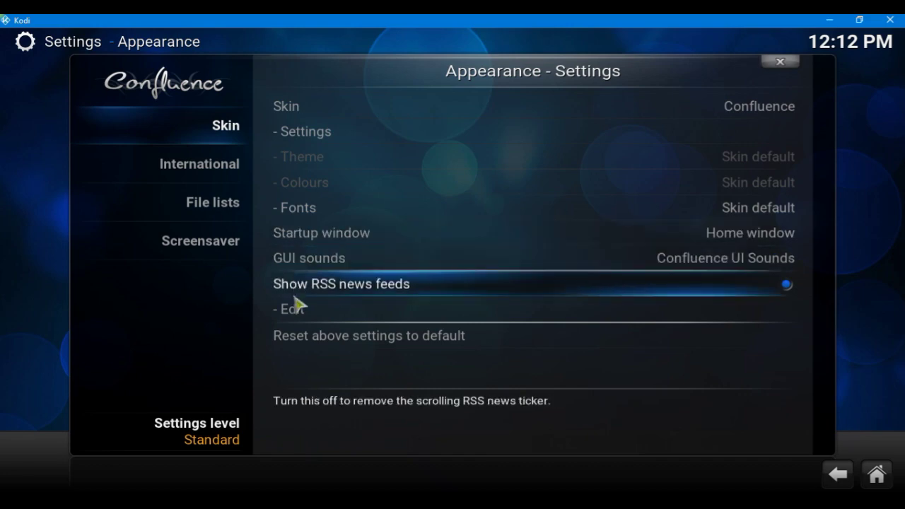
click(422, 271)
click(426, 247)
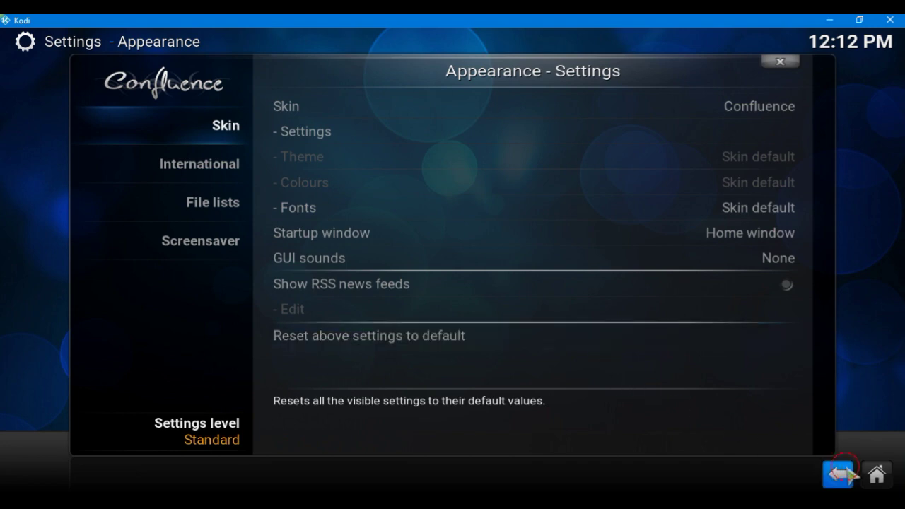
click(839, 474)
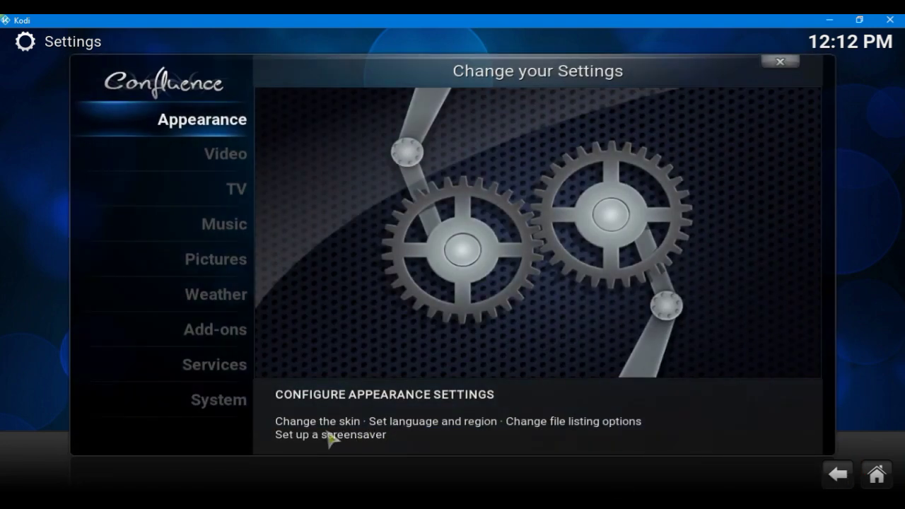
click(223, 396)
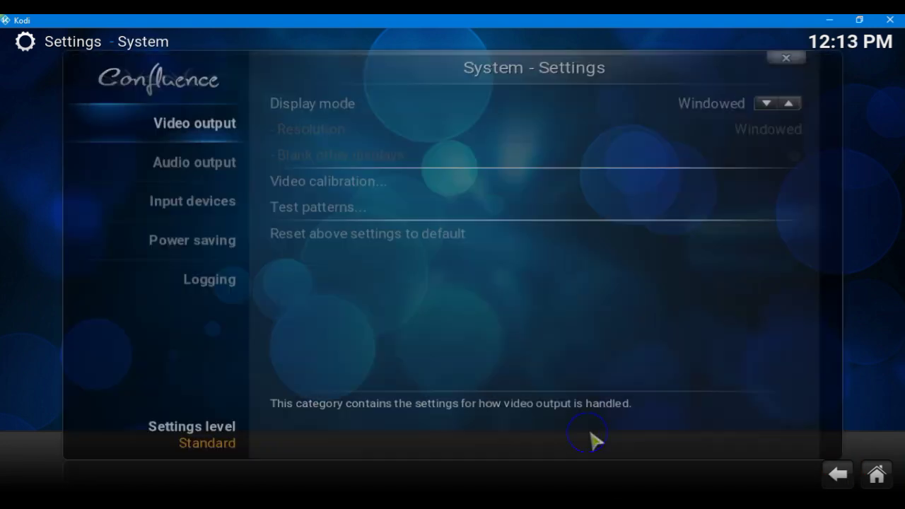
right_click(593, 440)
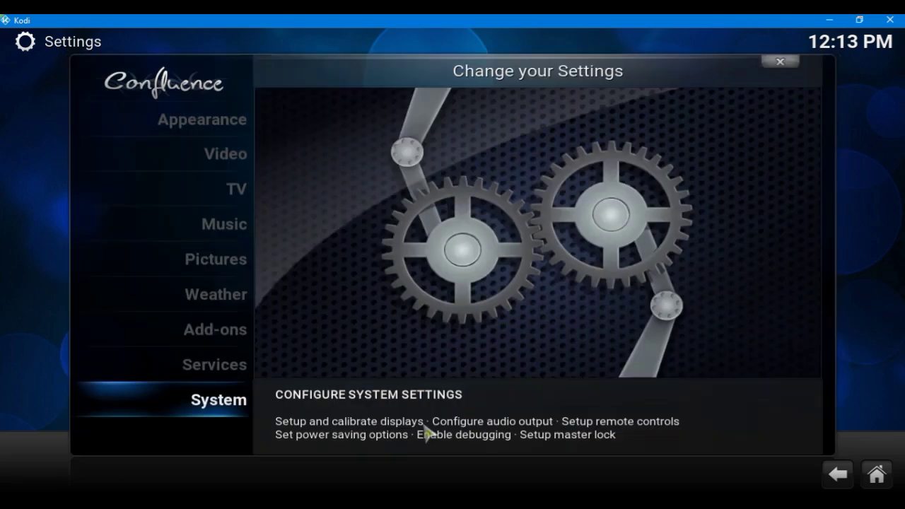
Step: Install the add-on superrepo.kodi.jarvis.all-0.7.04.zip from the jarvis/all folder of the flash source, dismissing the first run help
click(234, 330)
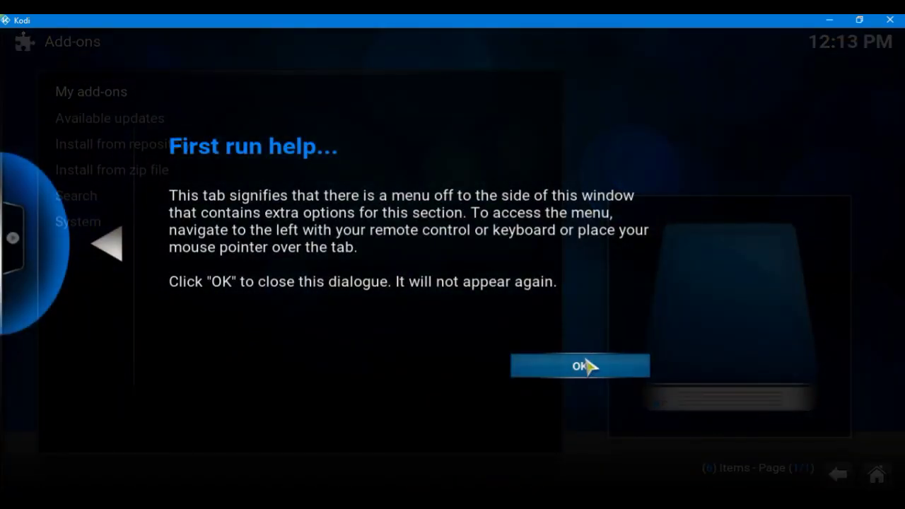
click(586, 366)
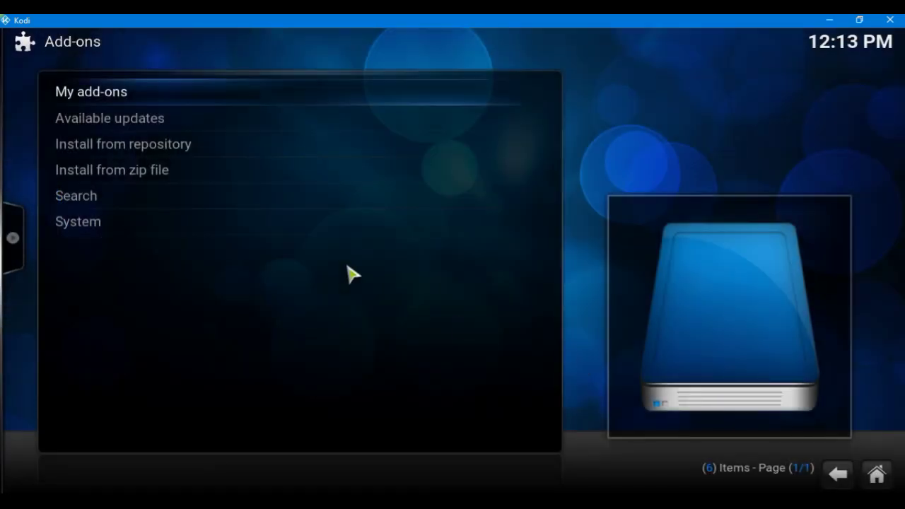
click(211, 171)
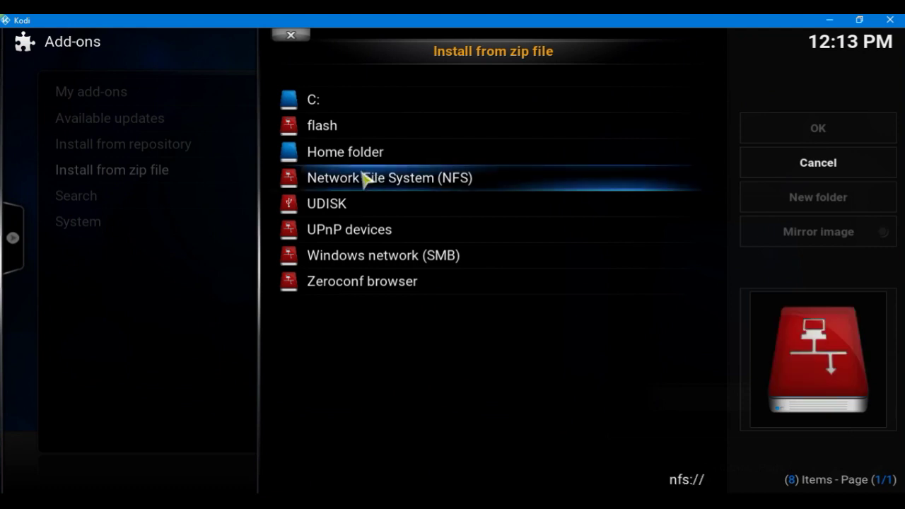
click(392, 139)
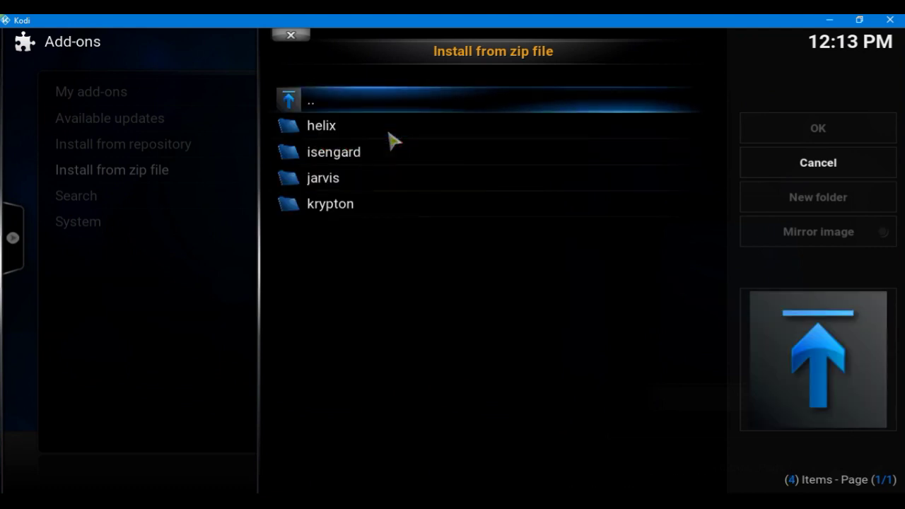
click(401, 181)
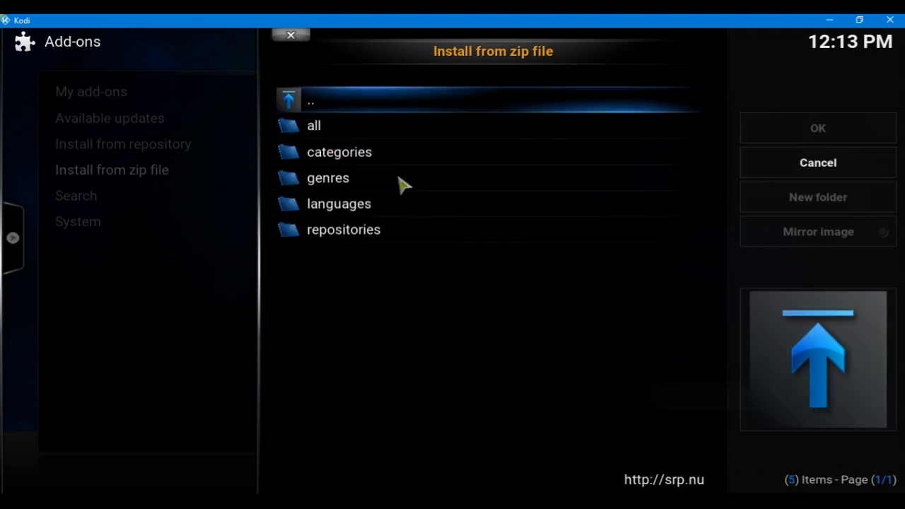
click(400, 131)
click(421, 131)
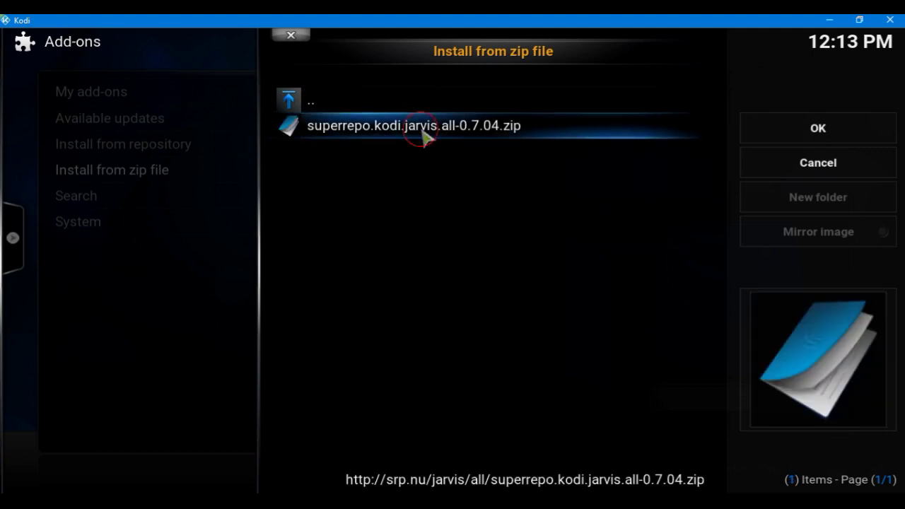